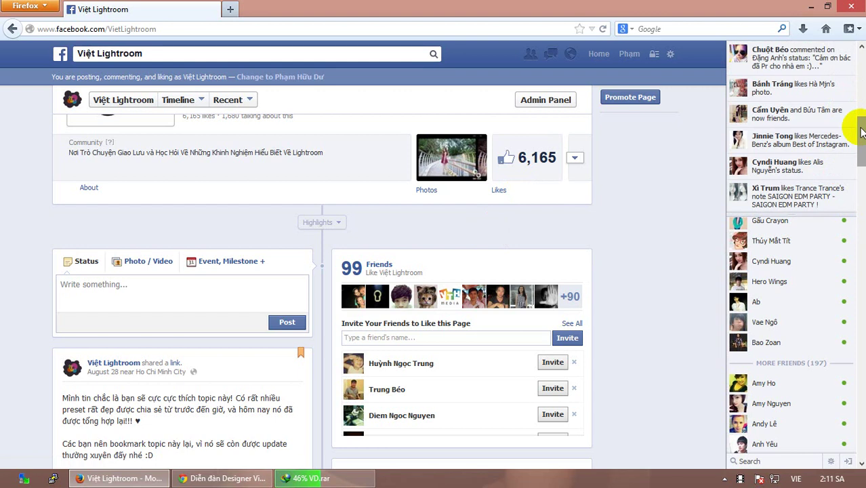
Scroll through the Việt Lightroom Facebook page, then switch to the Việt Designer forum window.
left_click_drag(861, 129, 862, 118)
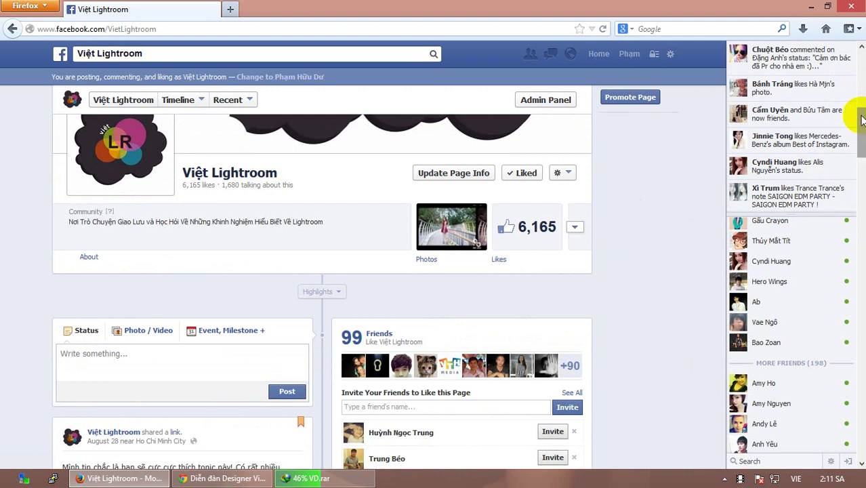
left_click_drag(861, 120, 862, 193)
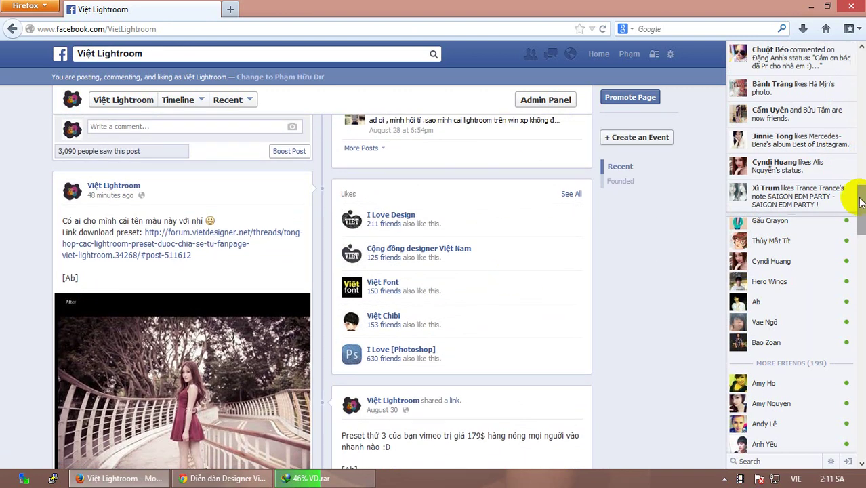
left_click(231, 479)
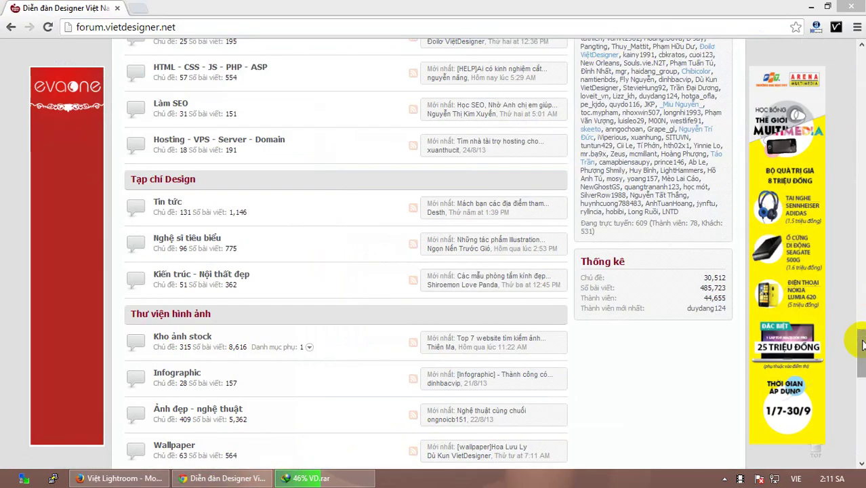
Find the Lightroom section of the forum index and enter the 'Download - Chia sẻ Preset' board.
left_click_drag(863, 345, 854, 49)
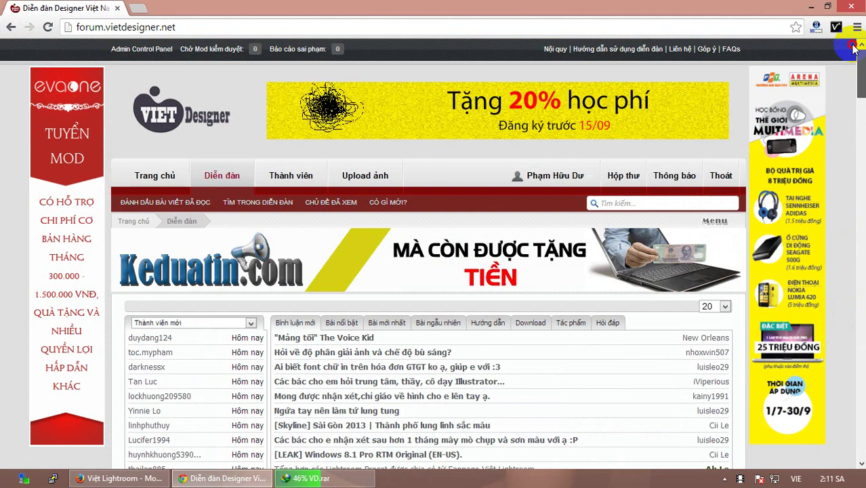
left_click_drag(855, 48, 856, 242)
scroll(335, 305, "up", 5)
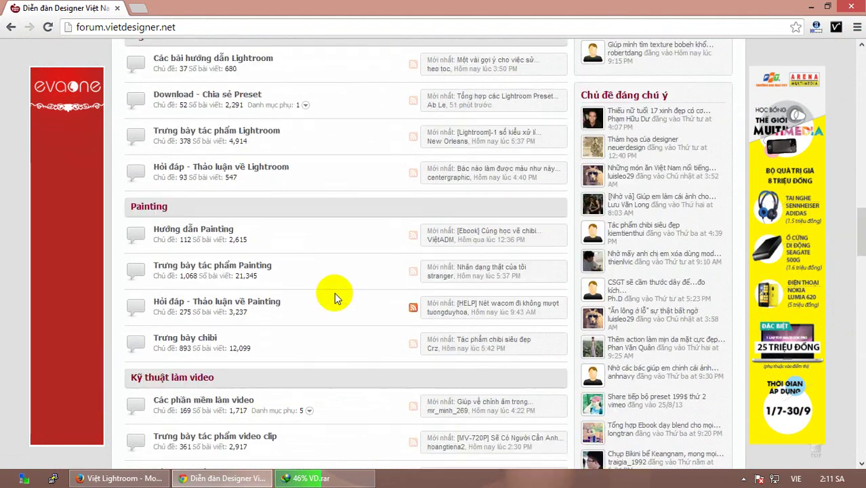
scroll(334, 293, "up", 3)
scroll(334, 294, "up", 1)
scroll(334, 294, "up", 3)
scroll(334, 293, "up", 3)
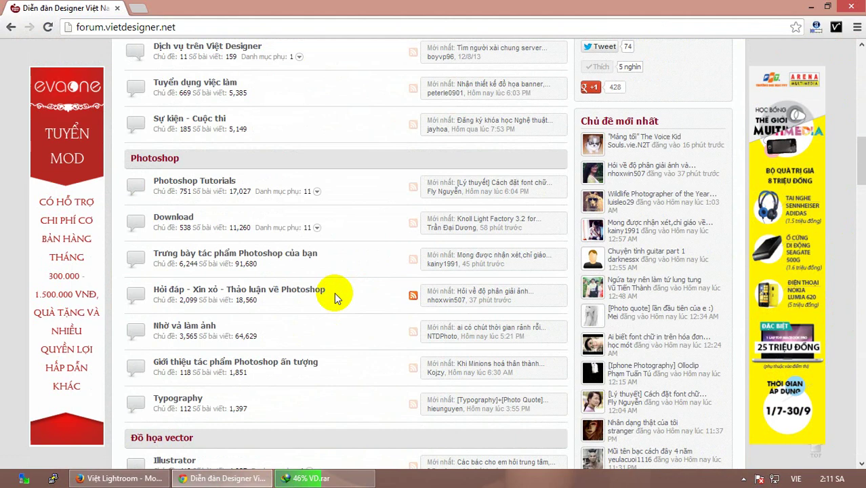
scroll(334, 293, "up", 4)
scroll(334, 294, "down", 3)
scroll(334, 293, "down", 6)
scroll(335, 293, "down", 3)
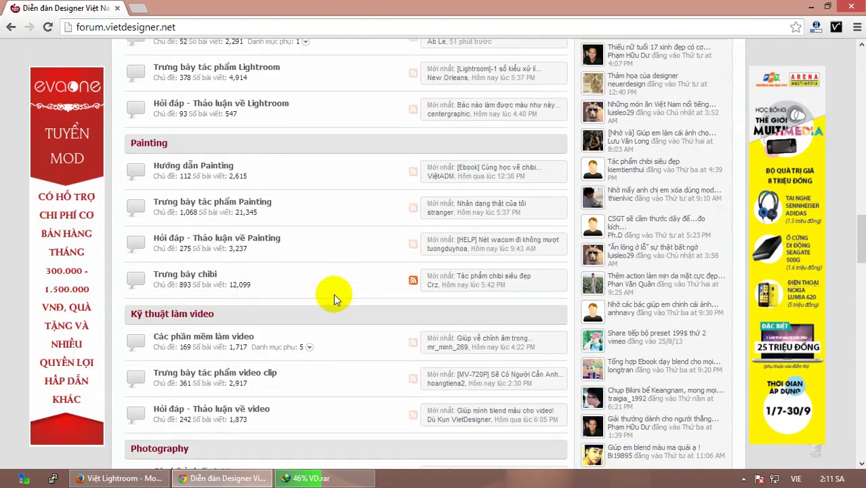
scroll(333, 299, "down", 4)
scroll(334, 299, "down", 4)
scroll(334, 299, "down", 4)
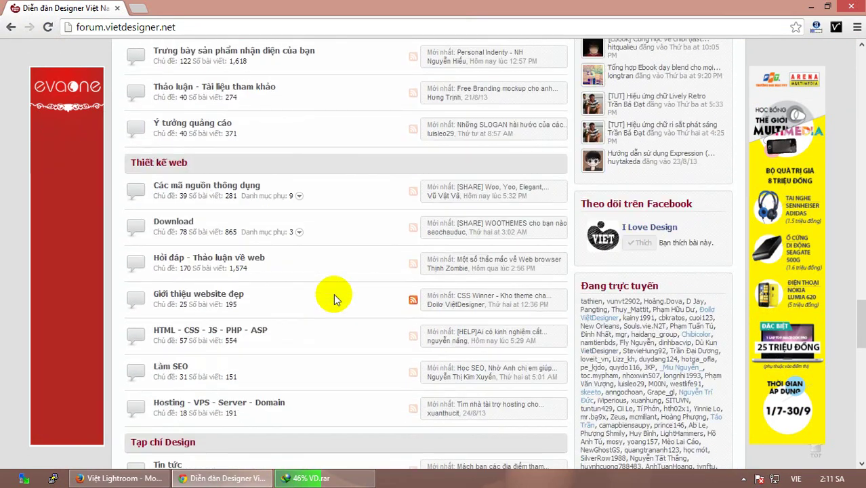
scroll(334, 296, "up", 7)
scroll(335, 287, "up", 2)
scroll(336, 287, "up", 5)
scroll(336, 288, "up", 2)
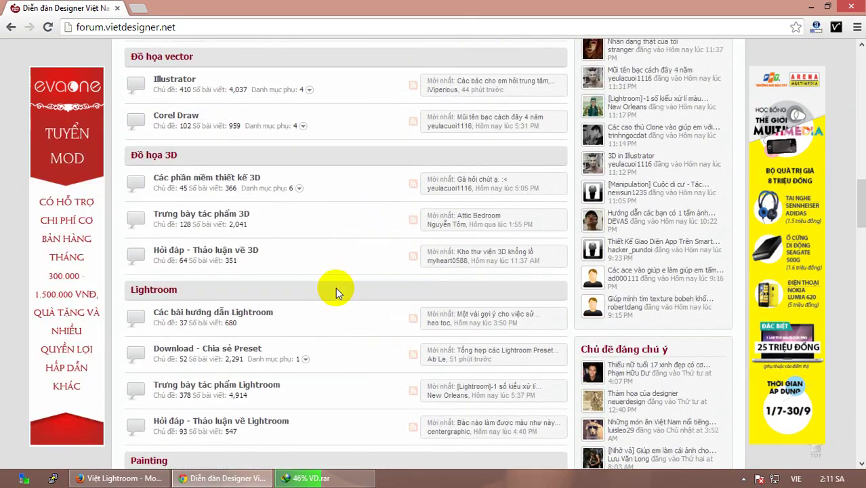
left_click(225, 350)
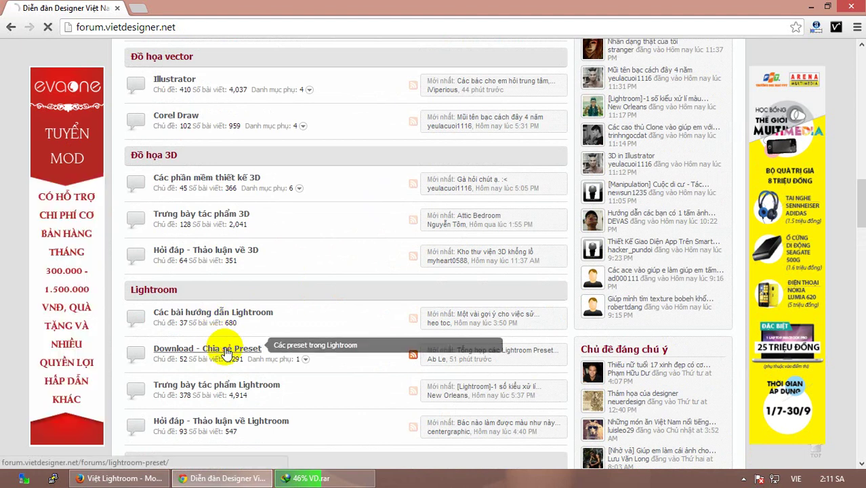
Open the 'Tổng hợp các Lightroom Preset được chia sẻ từ Fanpage Việt Lightroom' thread.
scroll(500, 382, "down", 3)
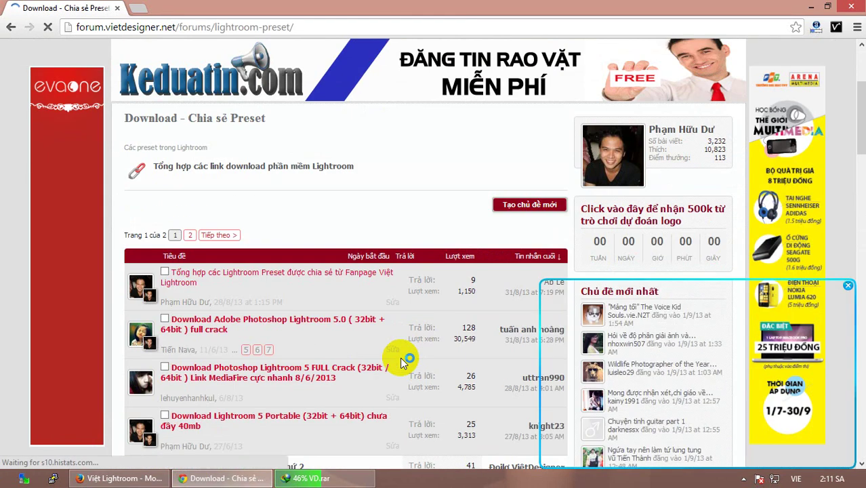
left_click(263, 276)
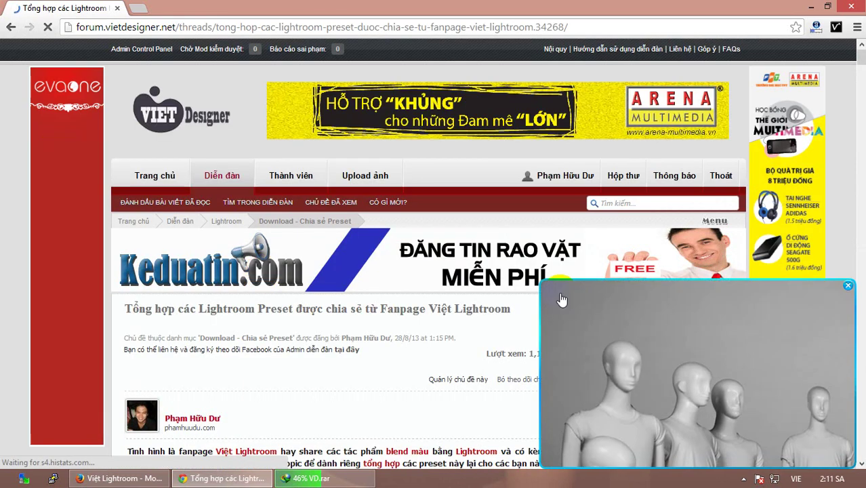
scroll(453, 271, "down", 3)
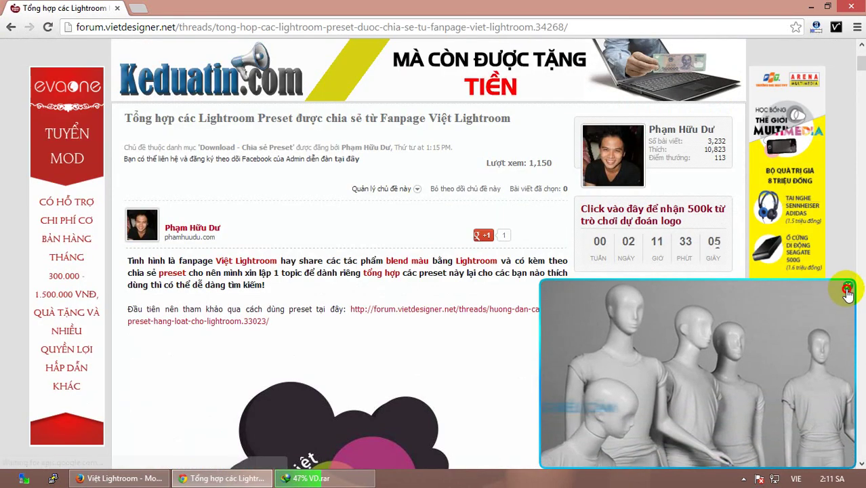
Close the video ad covering the thread and scroll through its opening posts.
left_click(847, 286)
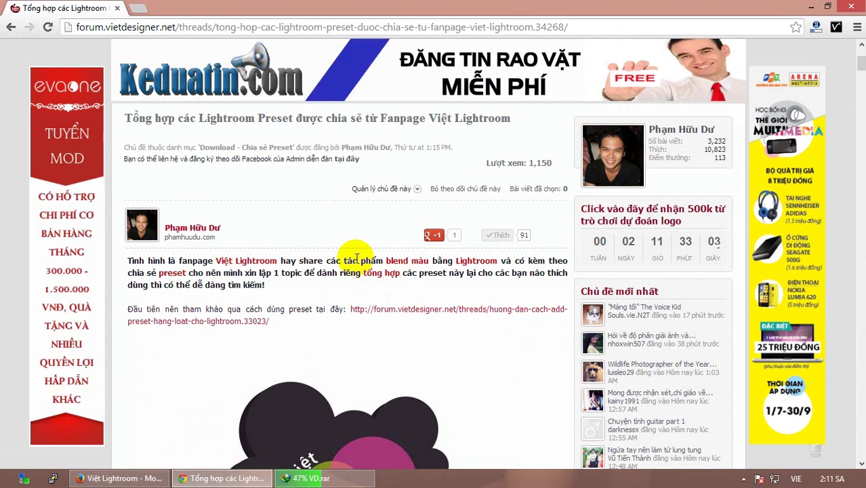
scroll(351, 257, "down", 4)
scroll(542, 218, "down", 3)
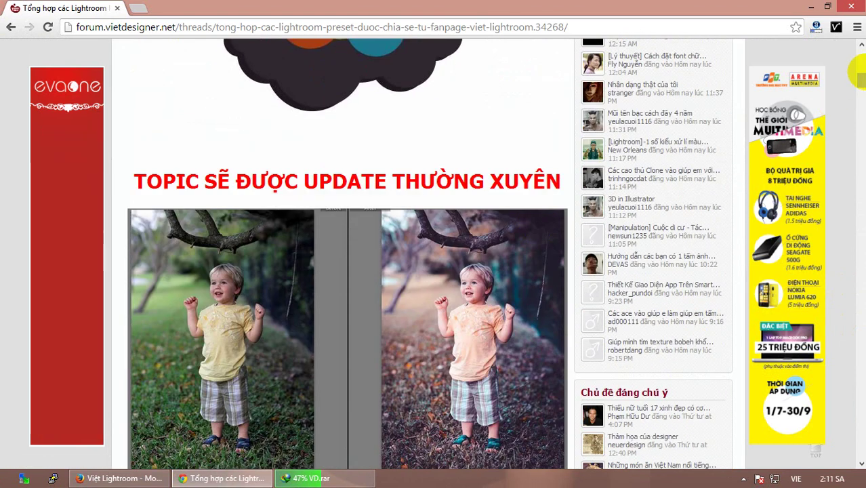
scroll(407, 153, "down", 2)
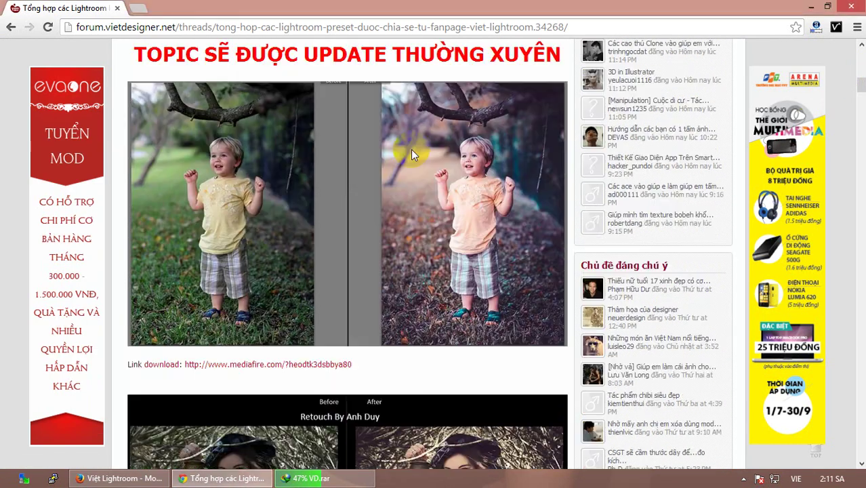
scroll(409, 149, "up", 1)
scroll(515, 202, "down", 5)
scroll(501, 197, "up", 4)
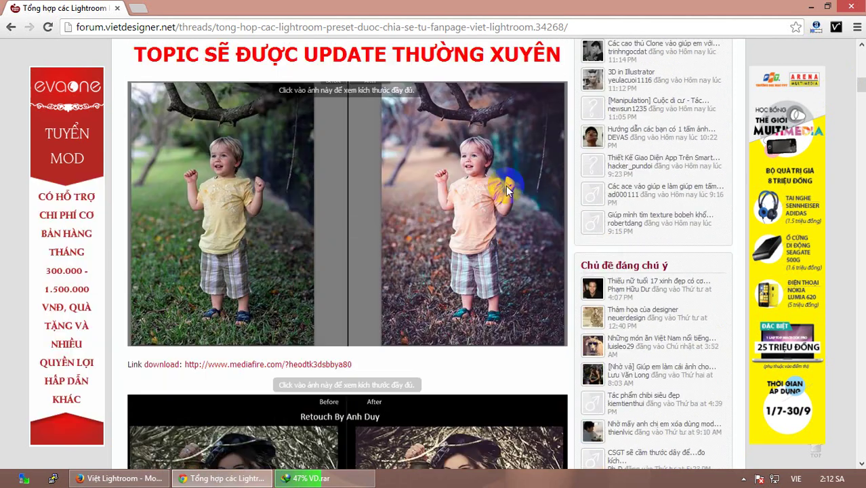
scroll(506, 185, "up", 4)
scroll(506, 185, "down", 5)
scroll(505, 185, "up", 5)
scroll(505, 185, "down", 4)
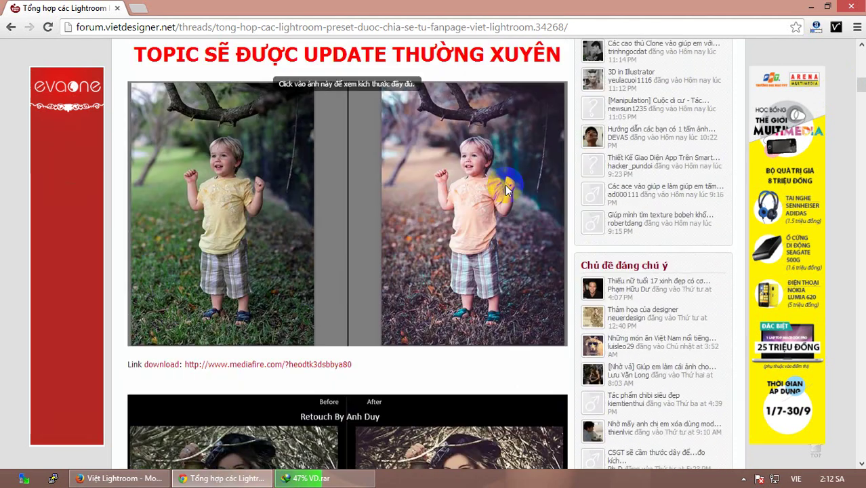
scroll(546, 231, "up", 4)
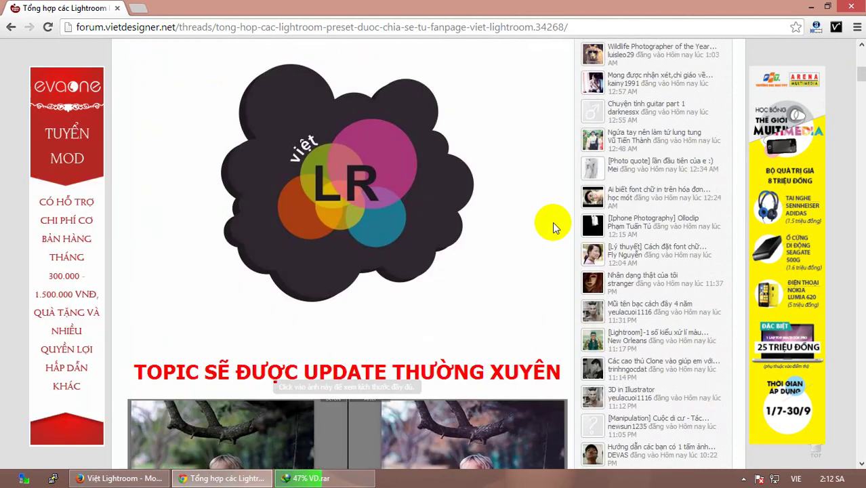
scroll(552, 225, "down", 3)
scroll(552, 227, "down", 1)
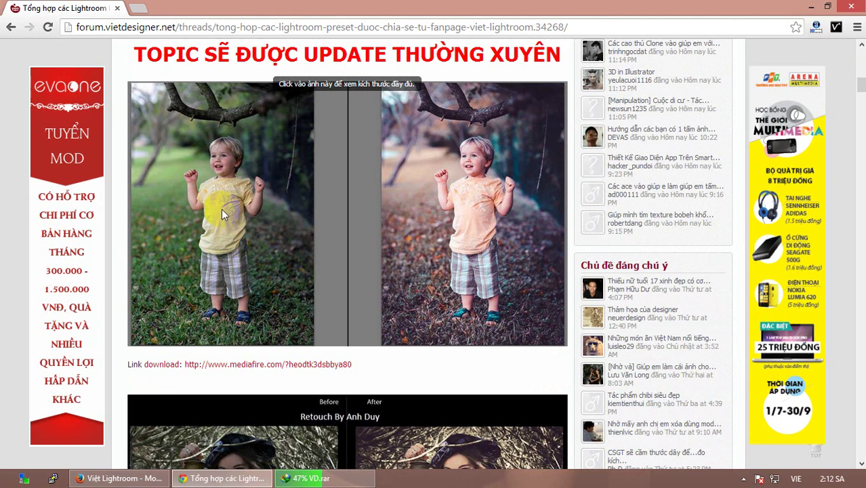
Move down to post #10 with the before/after image and app.box.com download link.
left_click_drag(855, 87, 847, 274)
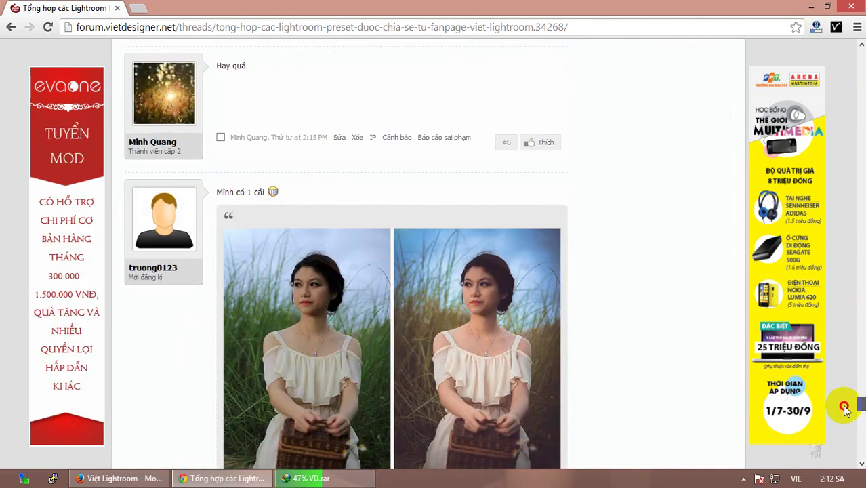
left_click_drag(847, 275, 841, 367)
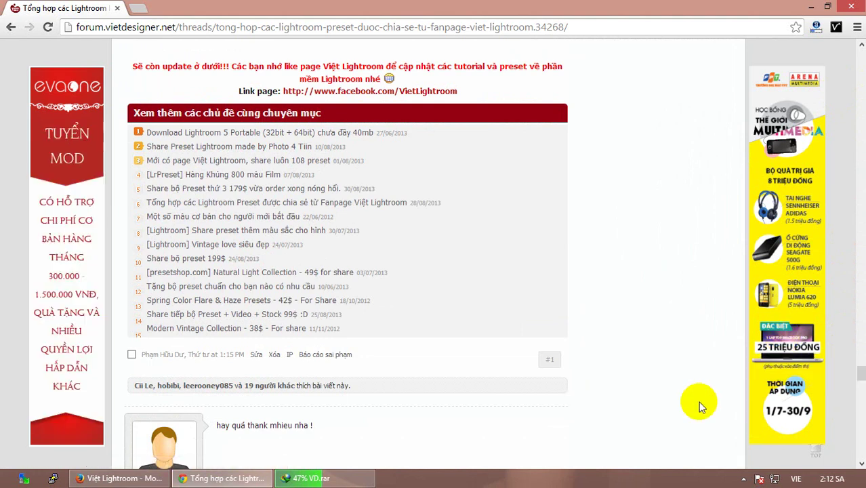
left_click_drag(861, 375, 857, 397)
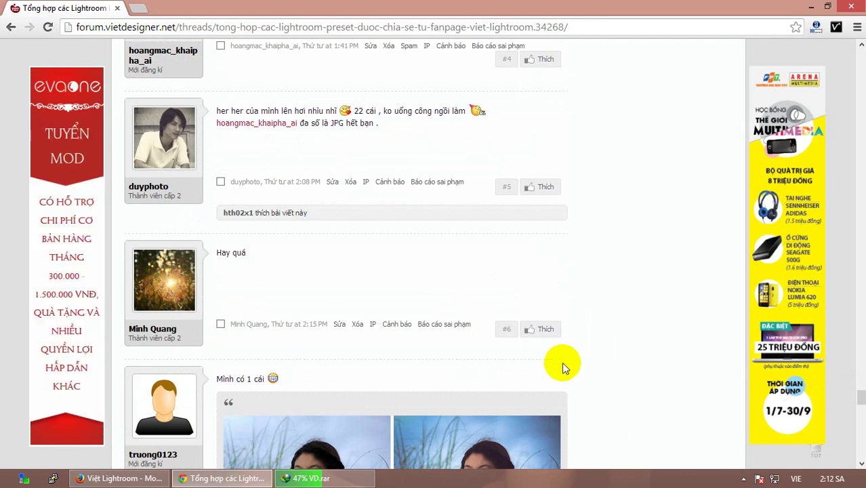
left_click_drag(858, 400, 860, 414)
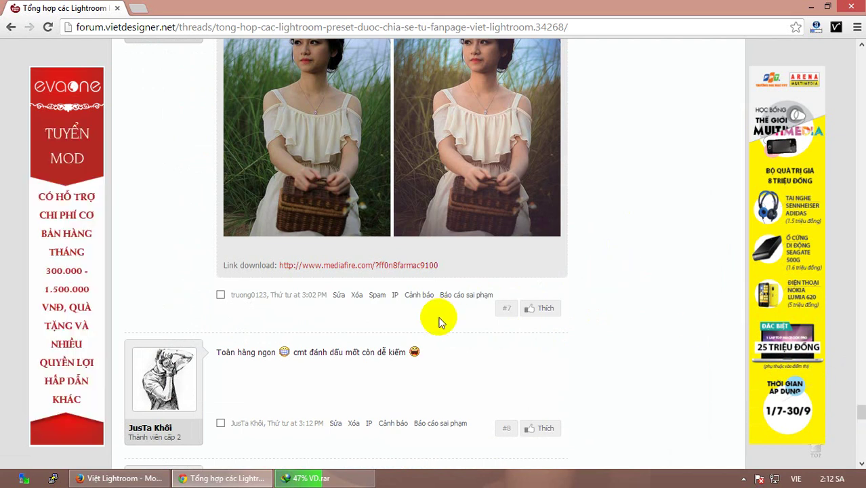
scroll(643, 342, "down", 5)
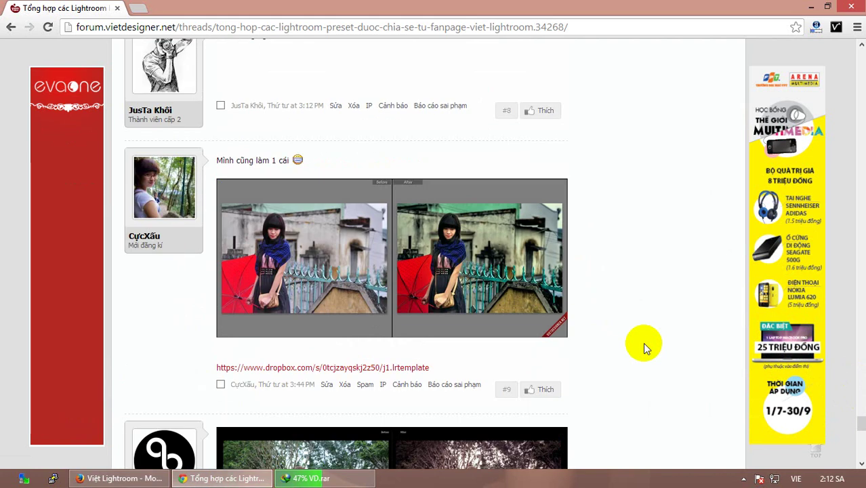
scroll(644, 348, "down", 5)
scroll(644, 348, "down", 5)
scroll(642, 348, "up", 5)
scroll(643, 349, "down", 5)
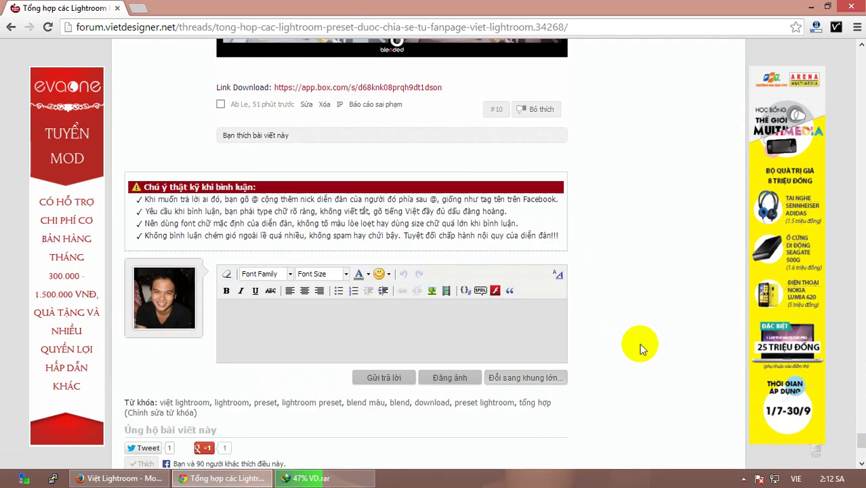
left_click(410, 338)
scroll(519, 349, "up", 5)
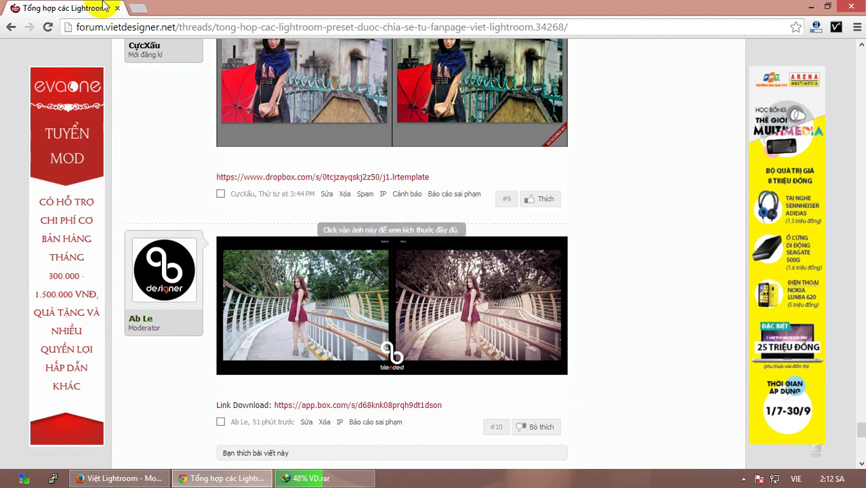
Load the upanh.vietdesigner.net image uploader in a new tab.
left_click(135, 9)
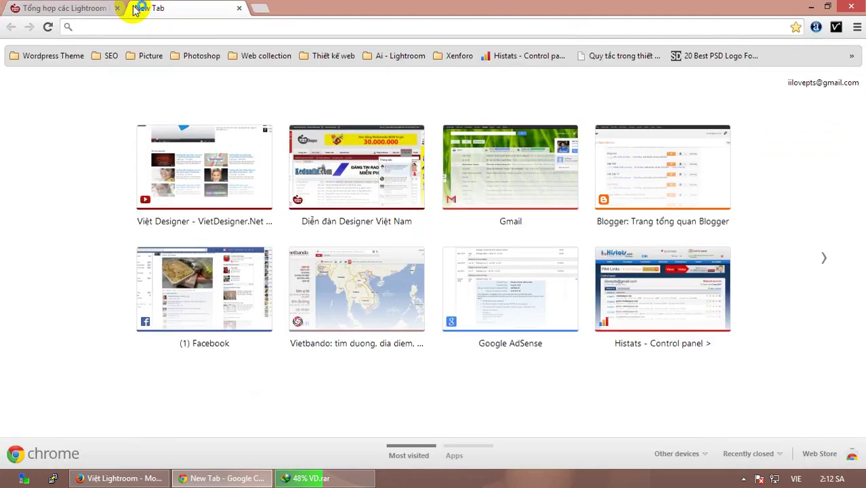
type("upanh.vietdesigner.net")
key("Return")
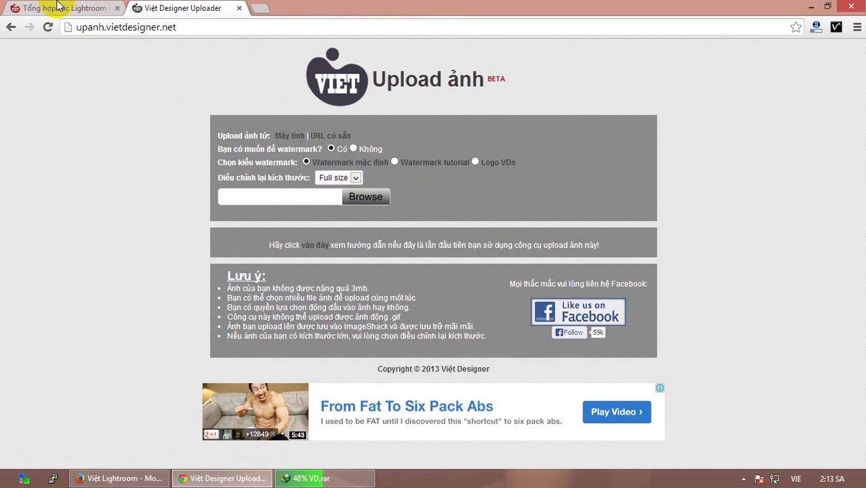
Back in the forum thread, select the post's app.box.com download link address.
left_click(58, 7)
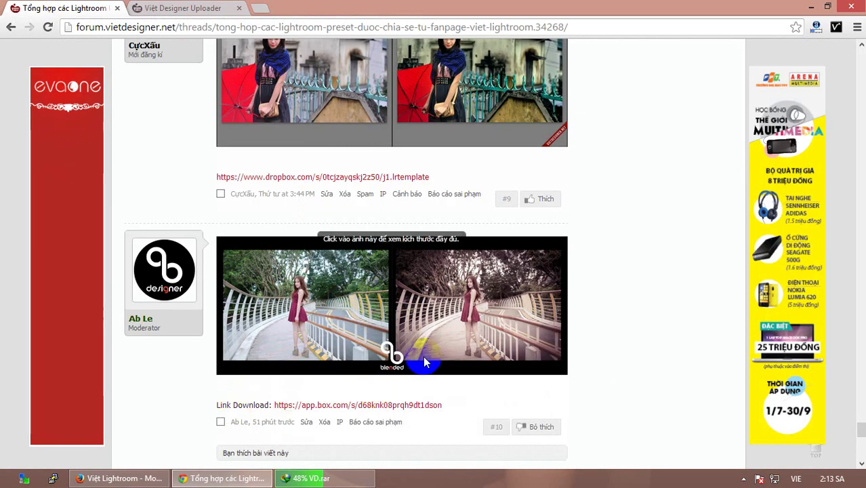
left_click_drag(476, 405, 355, 406)
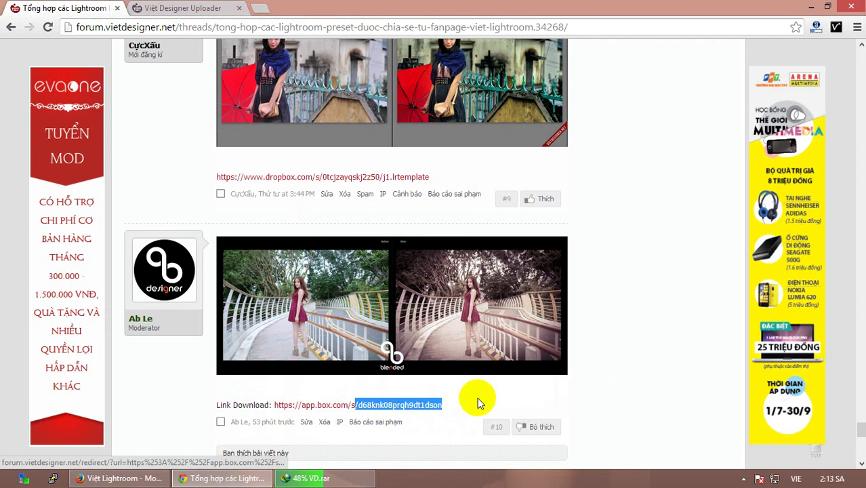
left_click_drag(474, 404, 275, 404)
left_click(597, 391)
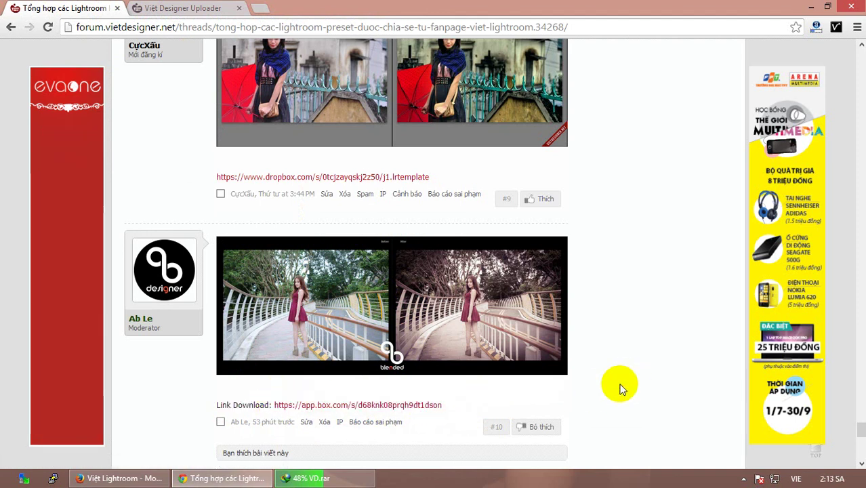
scroll(619, 387, "down", 2)
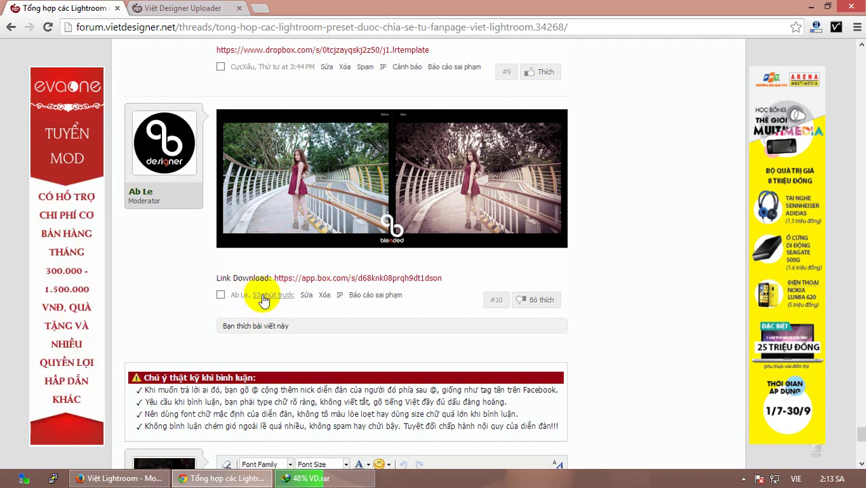
Copy post #10's direct link ending #post-511612 into a new tab's address bar.
right_click(262, 296)
left_click(288, 363)
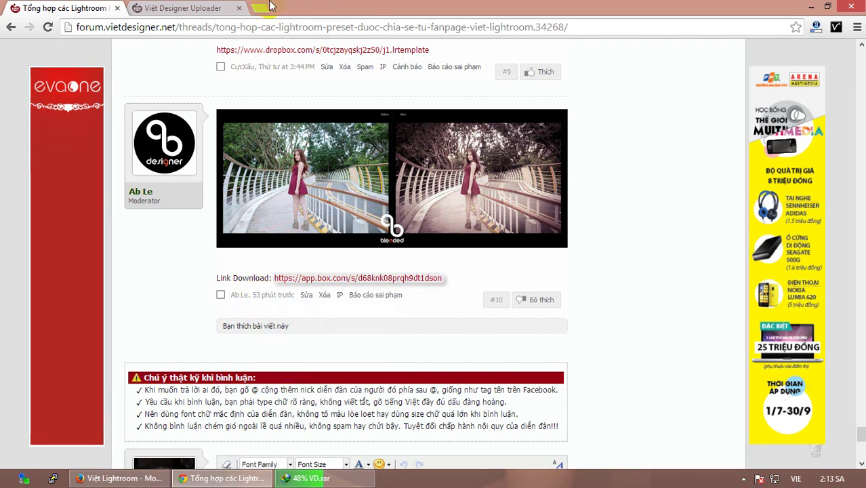
left_click(260, 8)
key("ctrl+v")
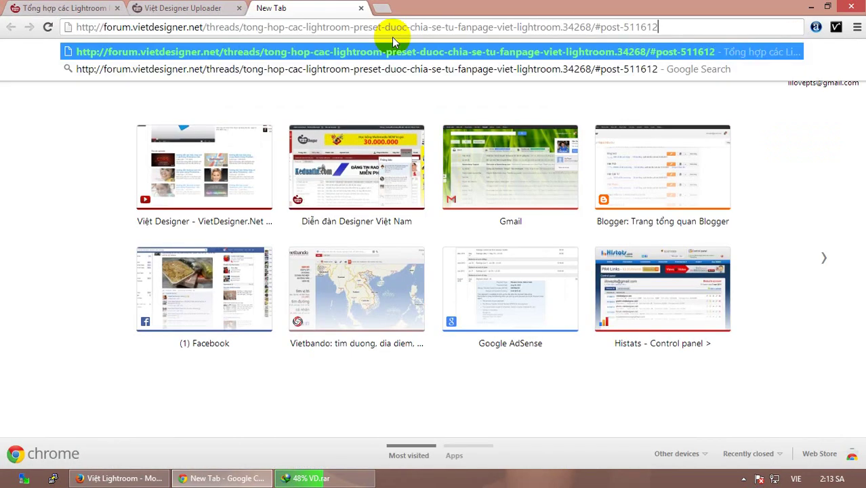
left_click_drag(657, 27, 596, 27)
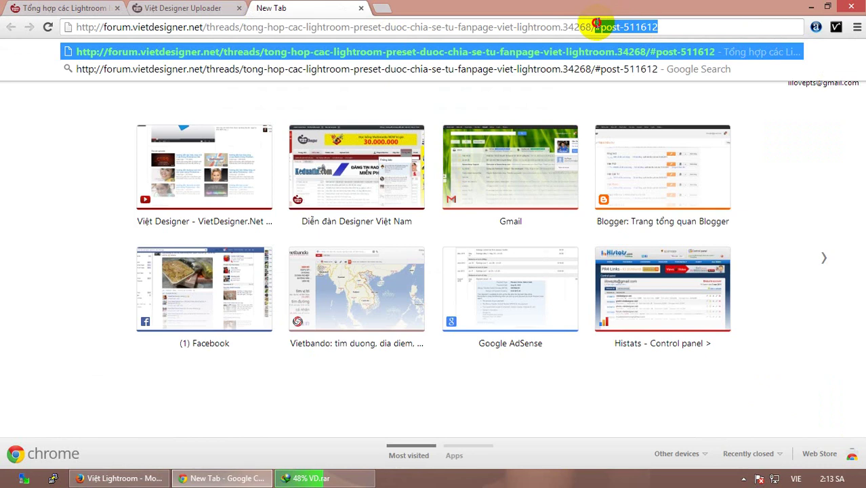
left_click(76, 27)
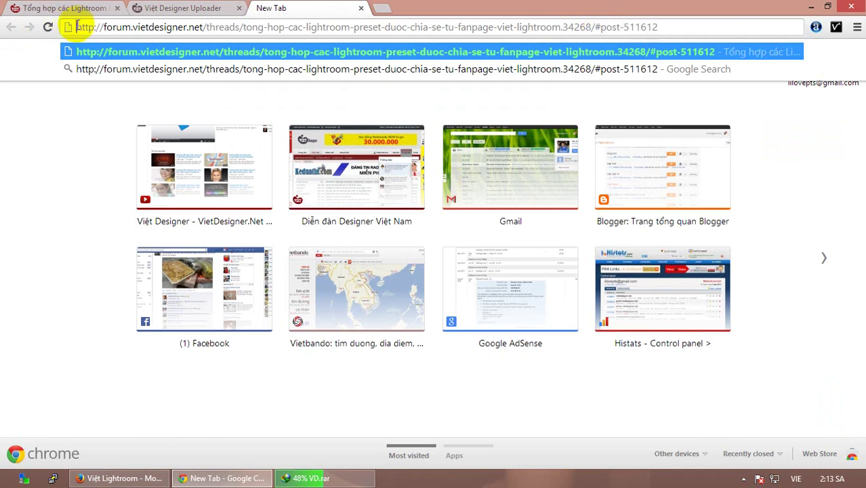
mouse_move(657, 27)
left_mouse_down()
mouse_move(599, 29)
mouse_move(593, 51)
left_mouse_up()
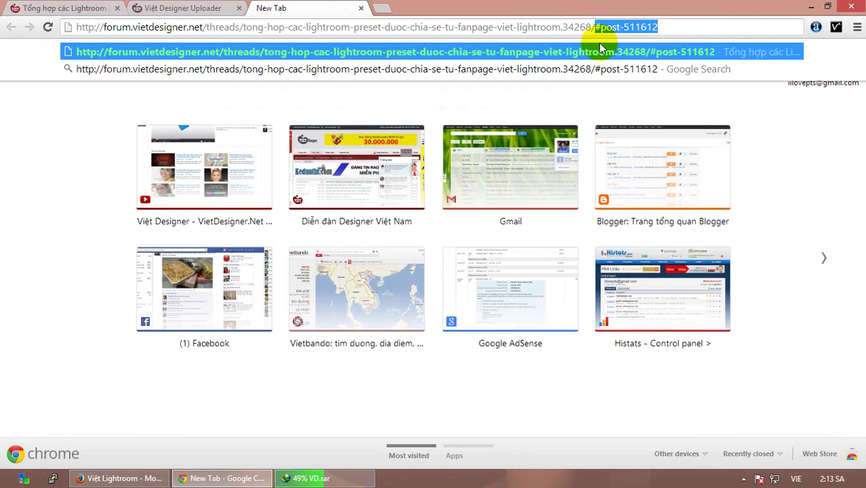
left_click(68, 8)
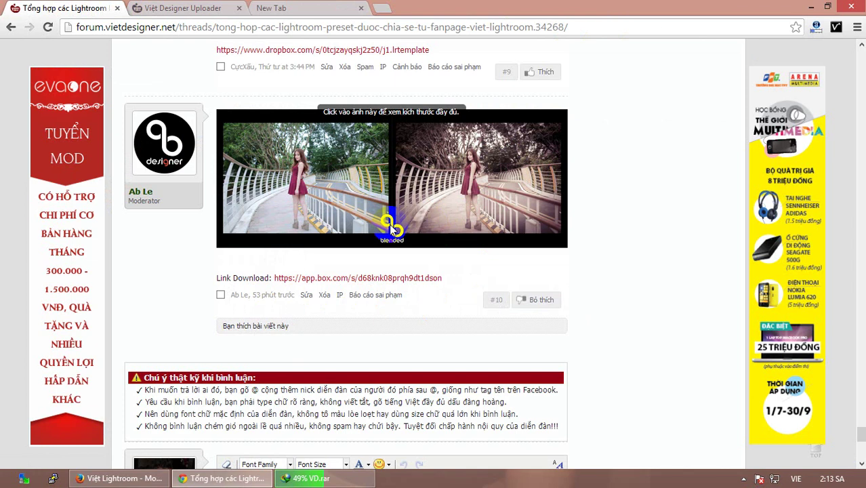
Copy the before/after image of the girl holding a book from higher up the thread.
scroll(382, 223, "down", 2)
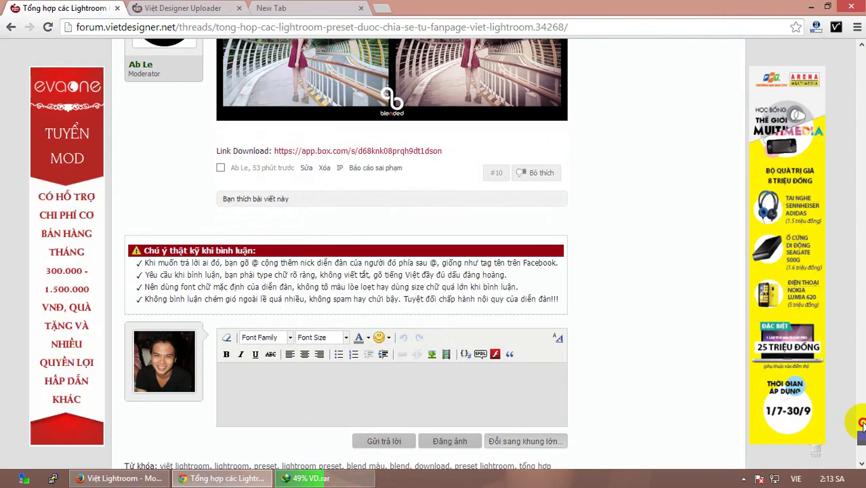
left_click_drag(861, 439, 858, 337)
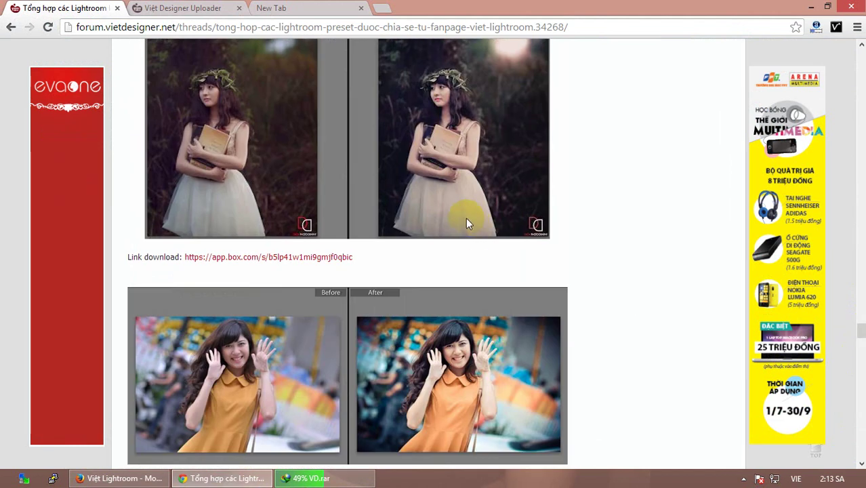
scroll(550, 190, "up", 1)
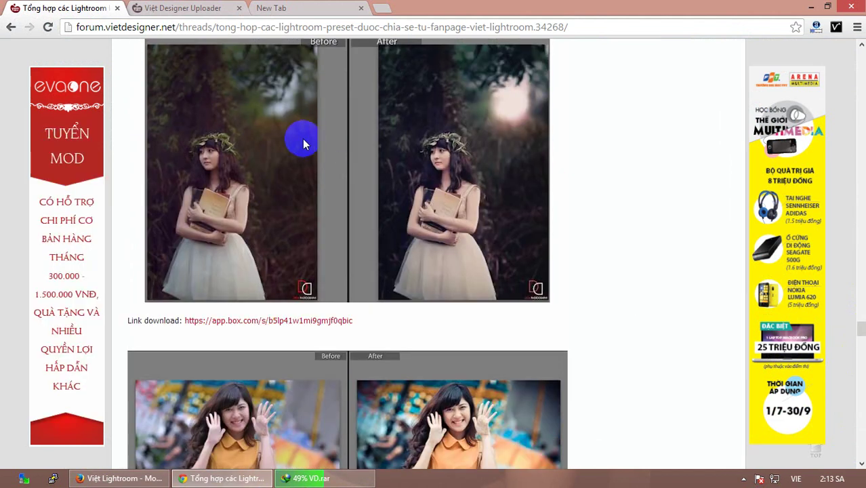
right_click(276, 132)
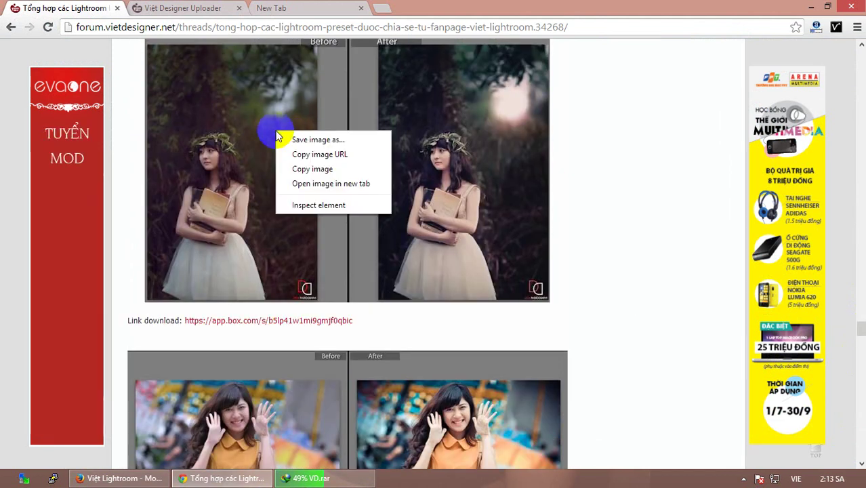
left_click(303, 174)
Paste the copied book photo into the reply editor.
scroll(858, 318, "down", 10)
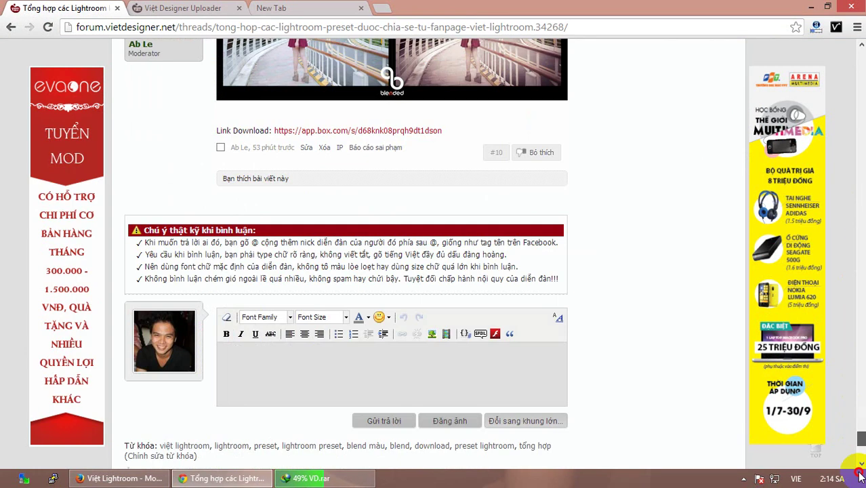
scroll(610, 203, "down", 5)
scroll(393, 119, "up", 3)
left_click(348, 213)
key("ctrl+v")
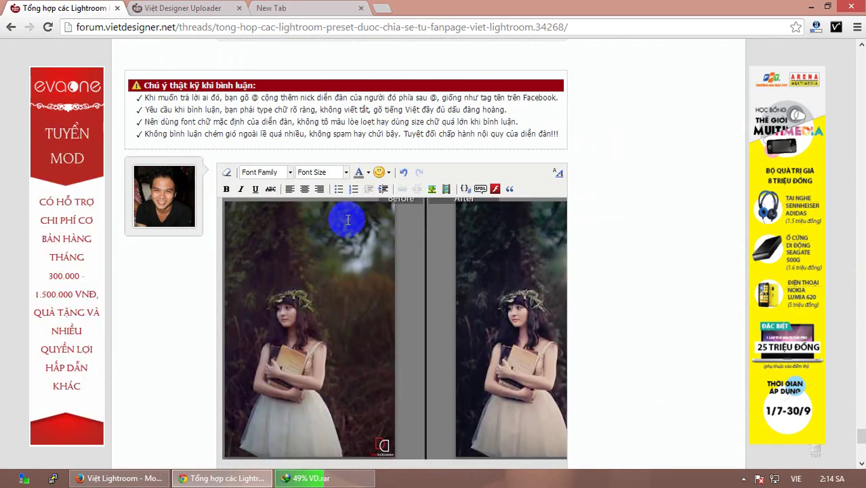
scroll(347, 220, "down", 2)
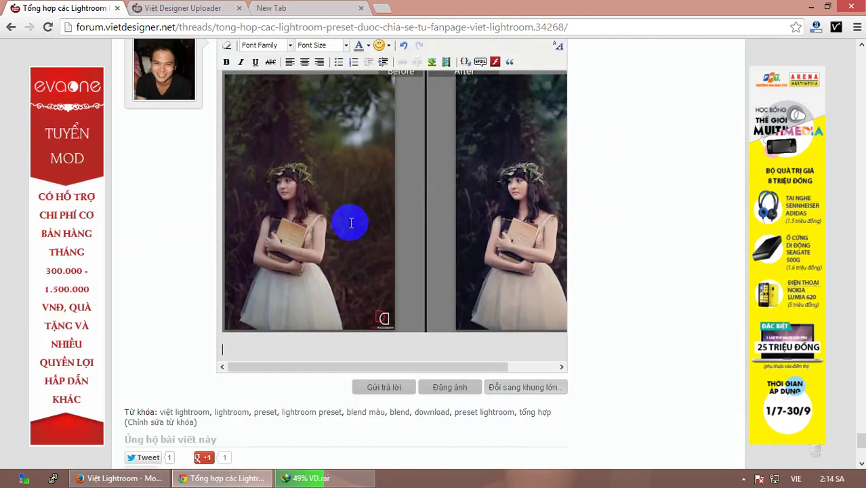
type("Link download:")
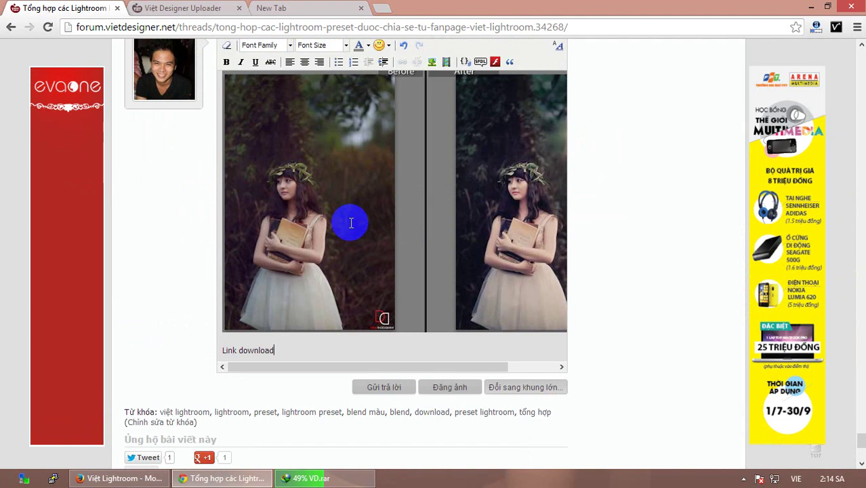
type(" ht")
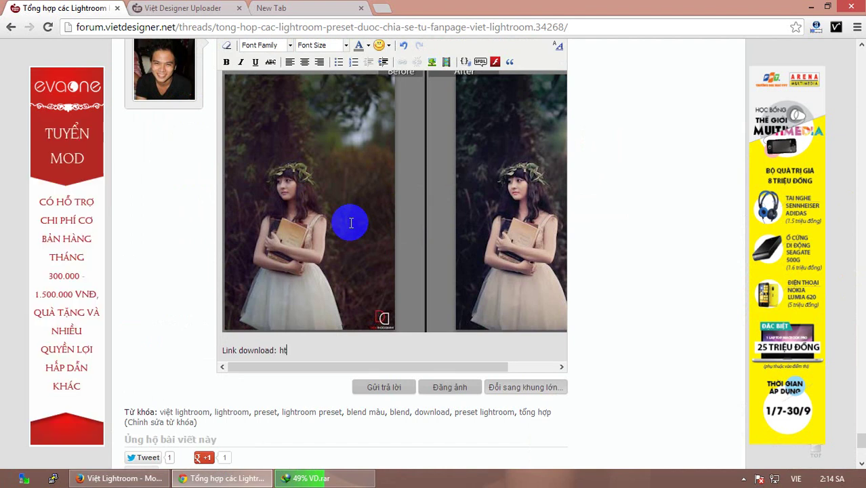
type("tP")
key("BackSpace")
key("BackSpace")
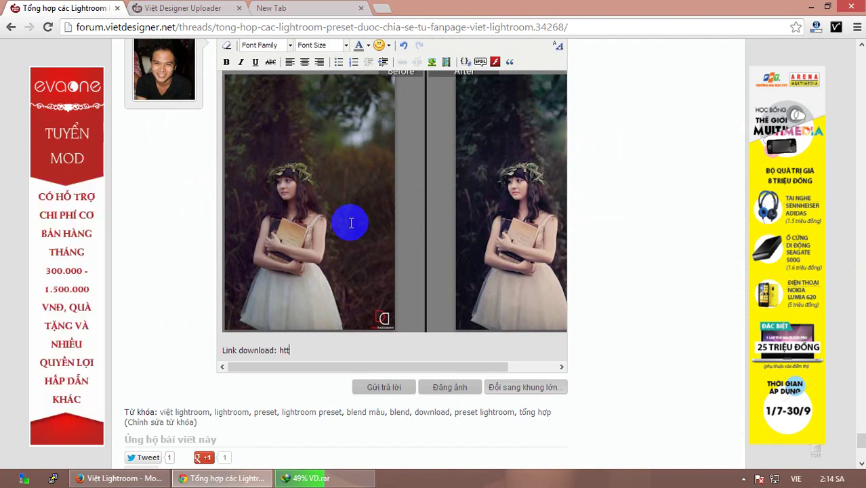
type("p://ab")
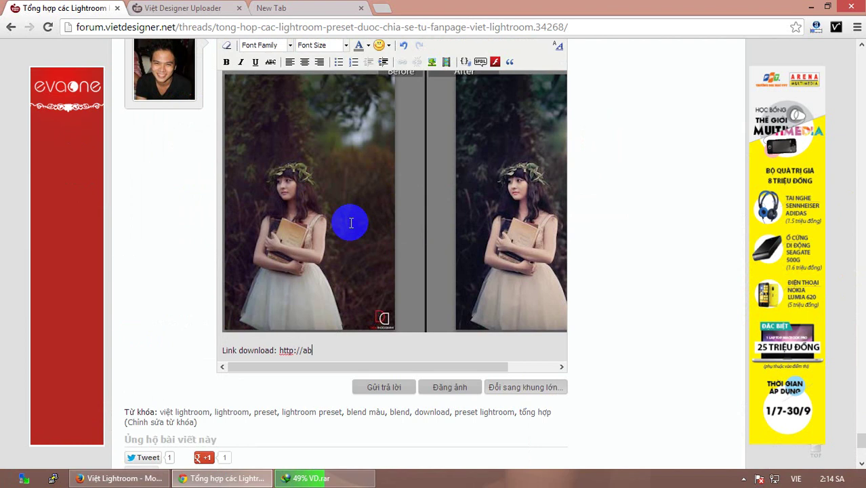
type("c.com")
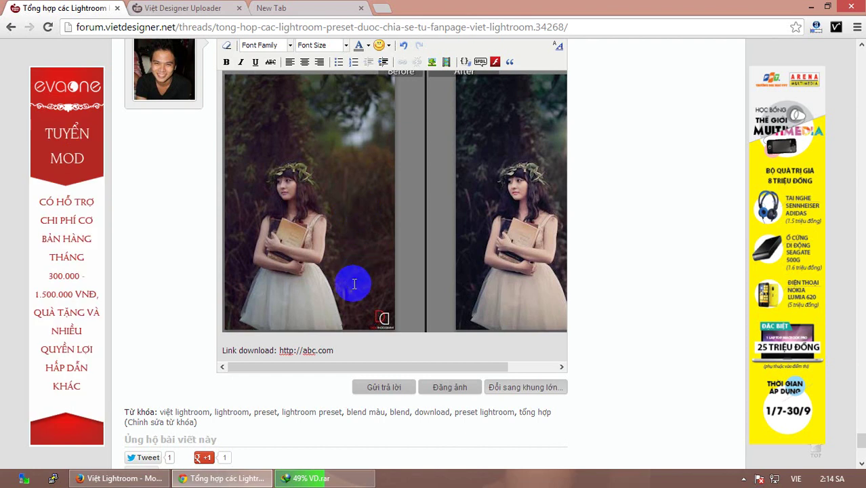
Post the reply to the thread as #11.
left_click(391, 394)
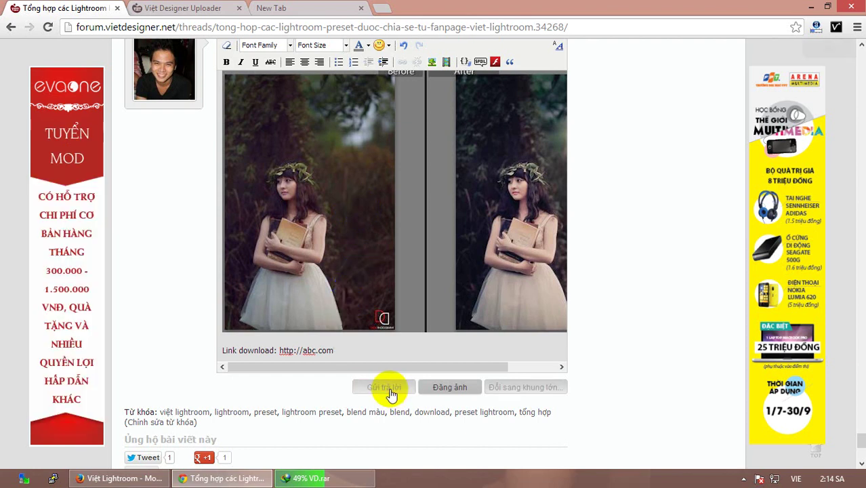
scroll(515, 313, "up", 3)
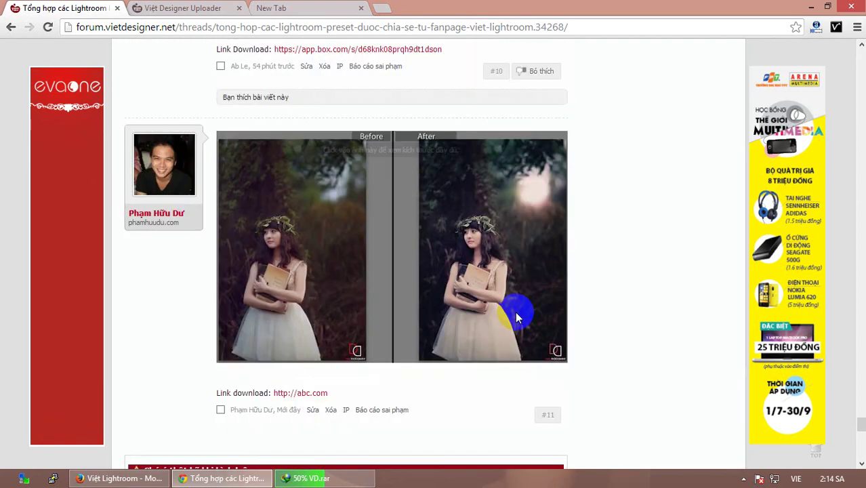
scroll(518, 312, "down", 3)
mouse_move(288, 410)
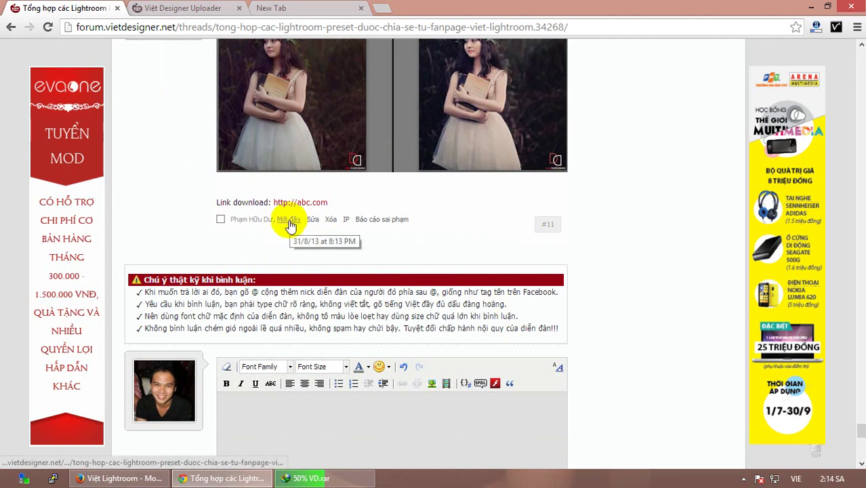
Save the left preview image of the comparison photo, then dismiss the image menu.
right_click(305, 104)
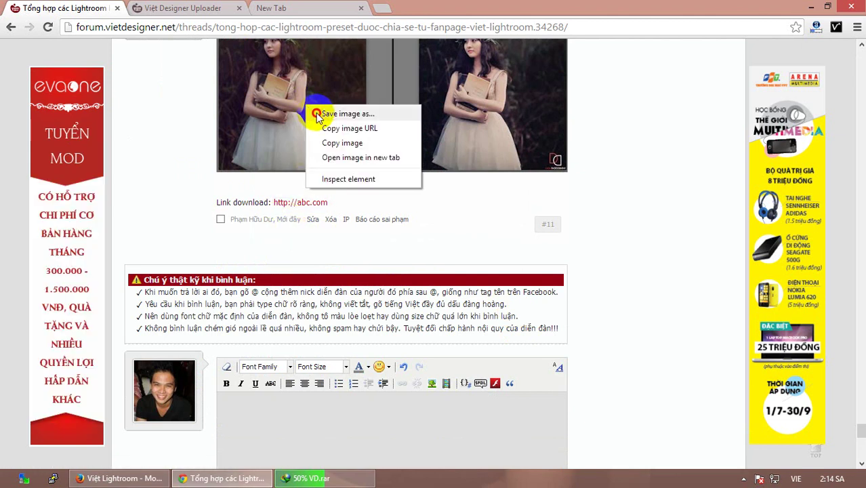
left_click(319, 112)
left_click(692, 450)
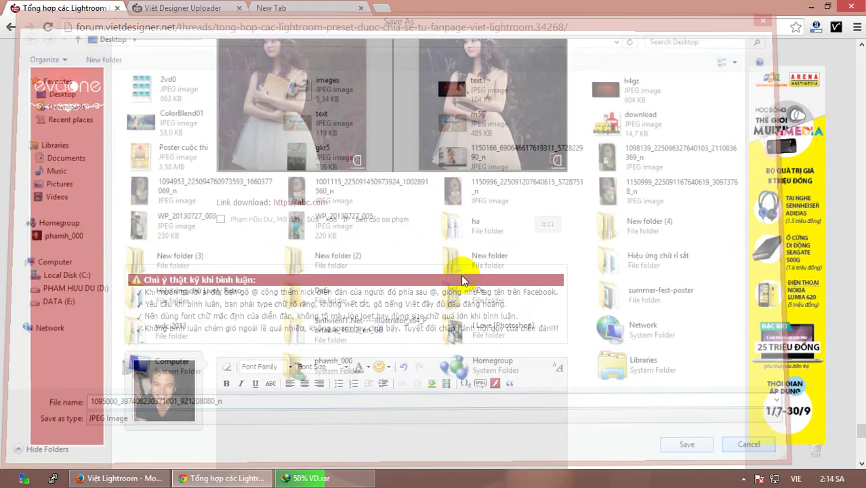
right_click(292, 133)
left_click(312, 158)
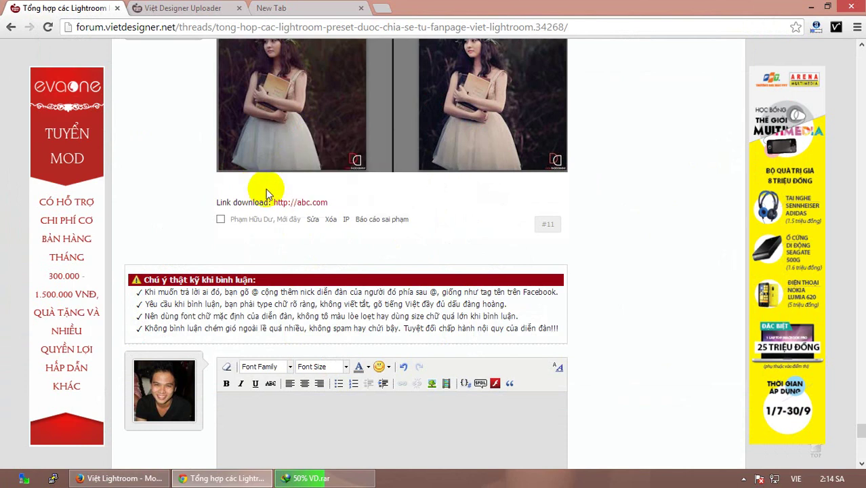
mouse_move(300, 201)
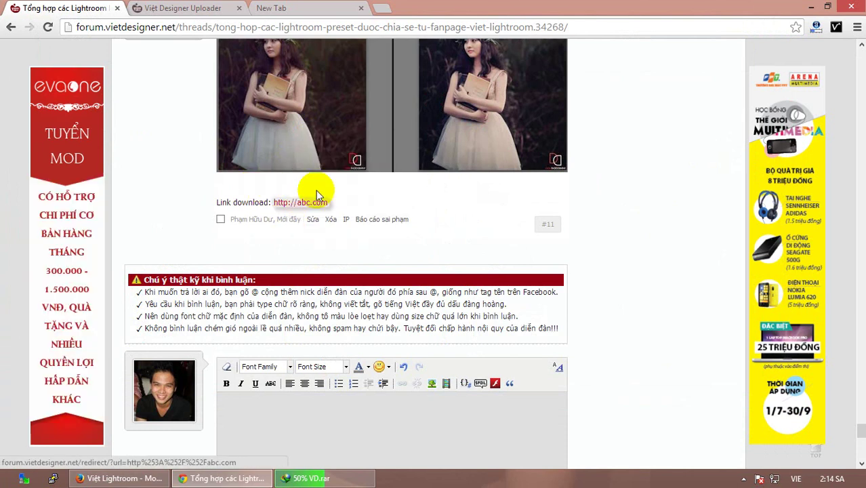
Copy reply #11's permalink into a new tab's address bar and switch to the Facebook window.
scroll(663, 289, "up", 3)
scroll(440, 270, "down", 2)
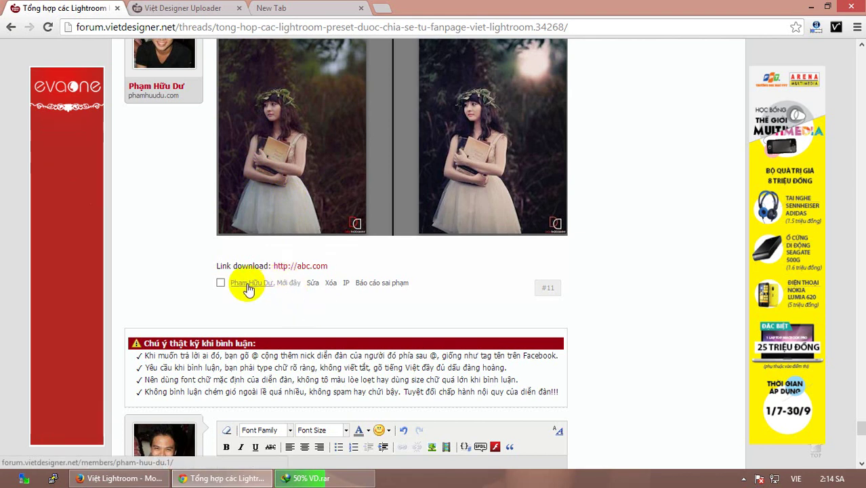
right_click(288, 288)
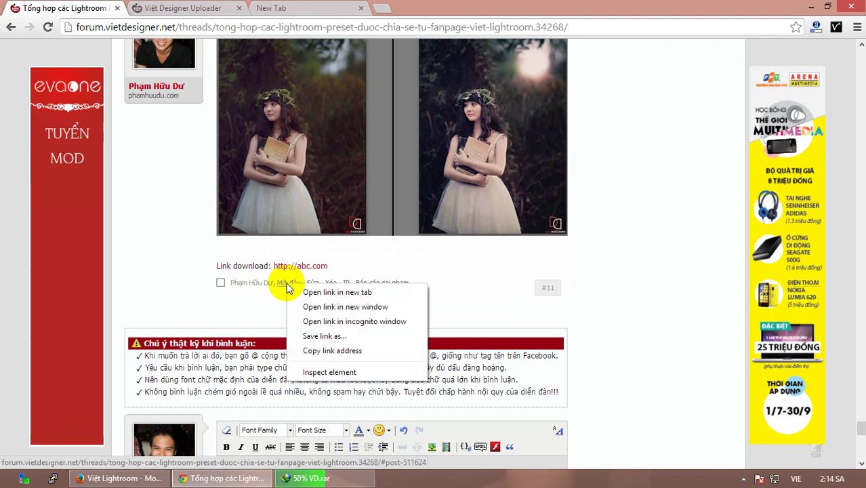
left_click(332, 350)
key("ctrl+t")
key("ctrl+v")
left_click(447, 27)
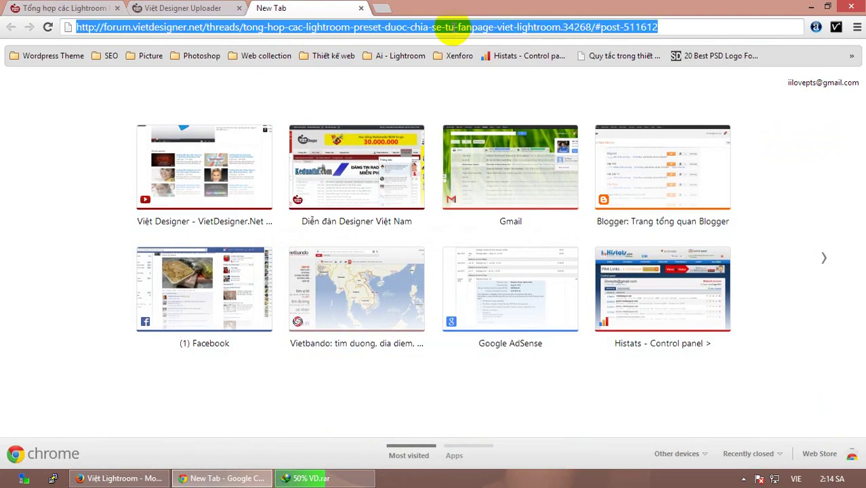
left_click(588, 32)
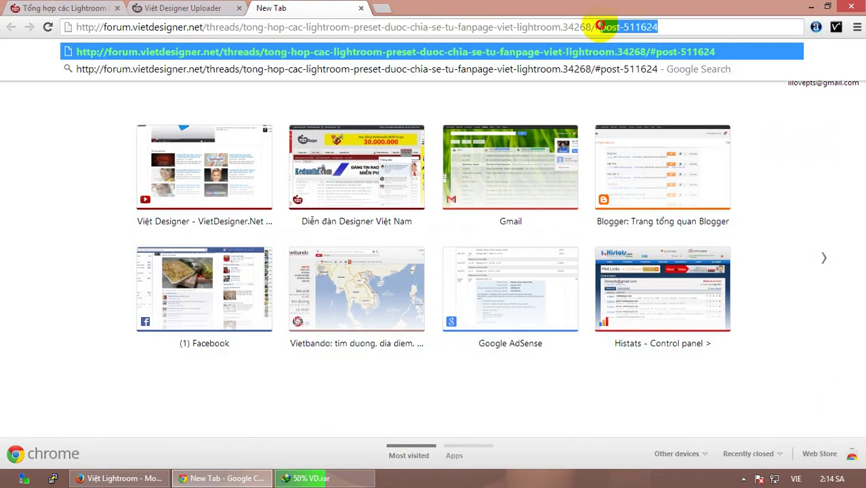
key("alt+Tab")
Paste the #post-511624 forum link into a Việt Lightroom status, drop its preview, and choose Upload Photos/Video.
scroll(213, 305, "up", 5)
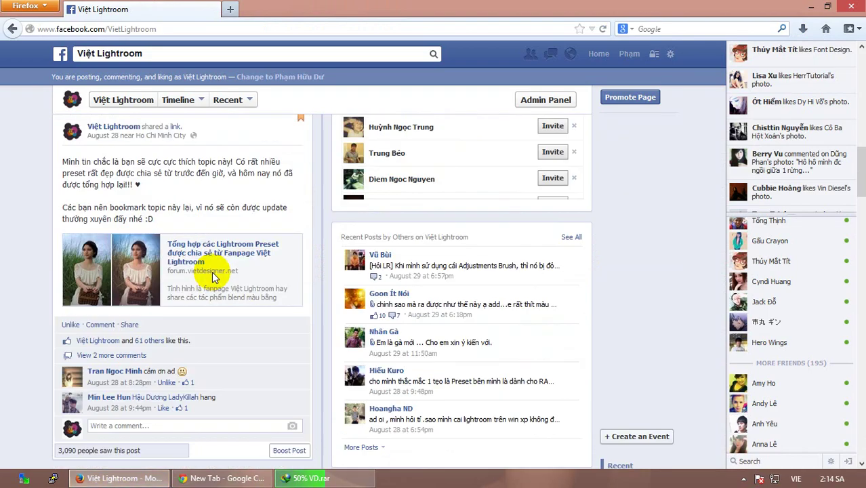
scroll(223, 290, "up", 5)
scroll(224, 290, "down", 5)
scroll(218, 295, "down", 5)
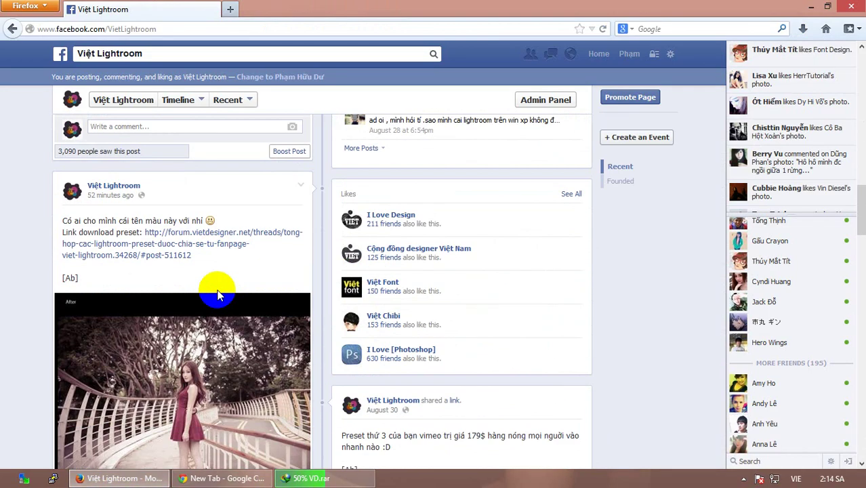
scroll(294, 309, "up", 1)
scroll(296, 316, "up", 5)
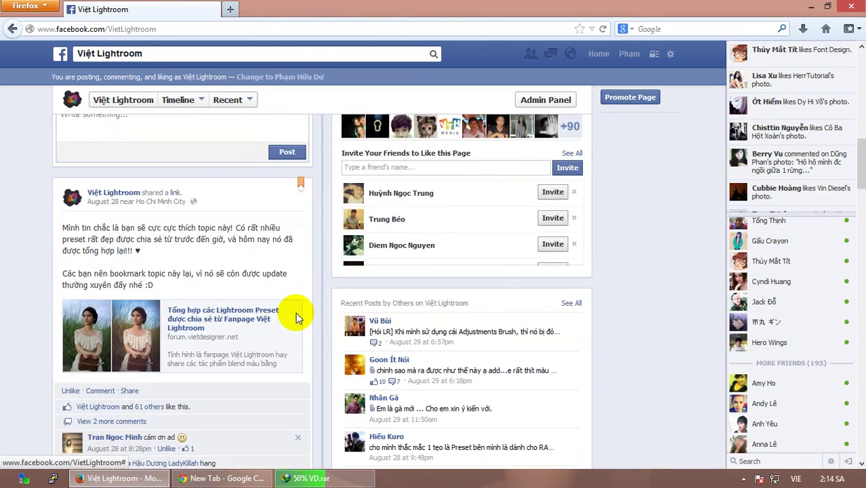
scroll(124, 299, "up", 3)
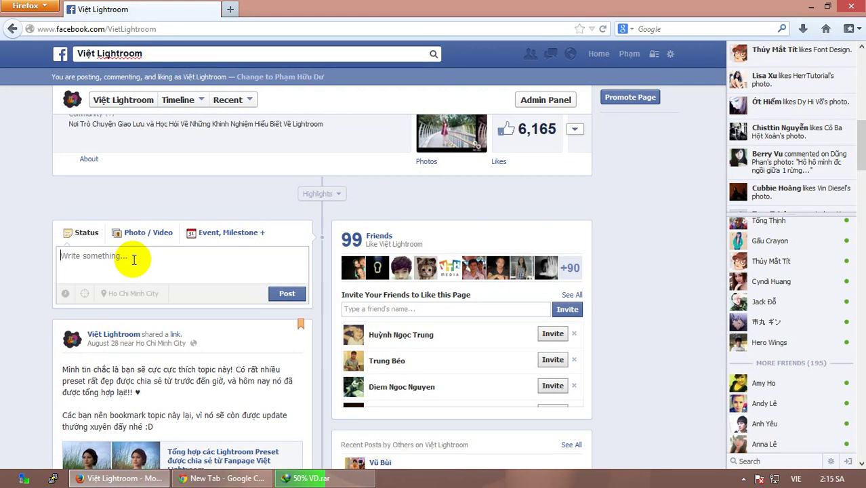
type("http://forum.vietdesigner.net/threads/tong-hop-cac-lightroom-preset-duoc-chia-se-tu-fanpage-viet-lightroom.34268/#post-511624")
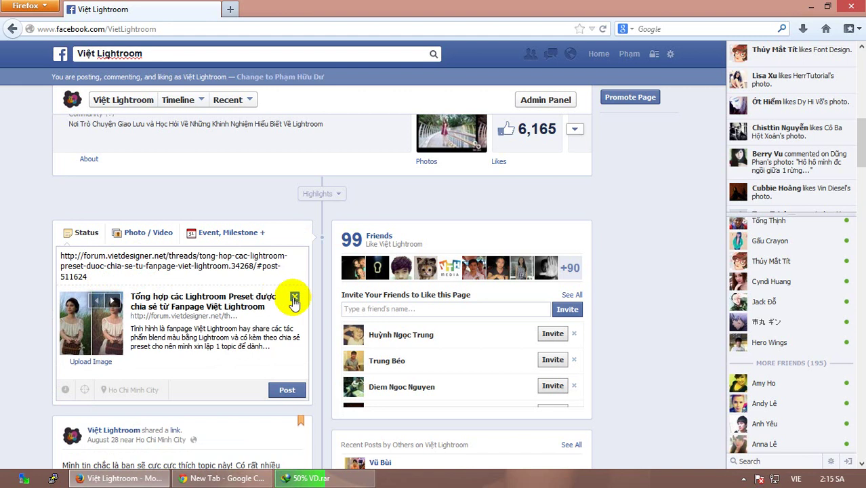
left_click(294, 298)
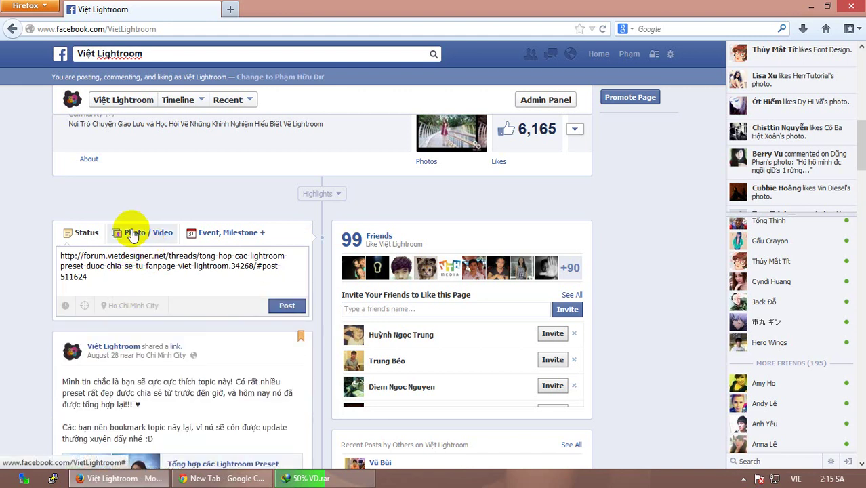
left_click(144, 249)
left_click(108, 278)
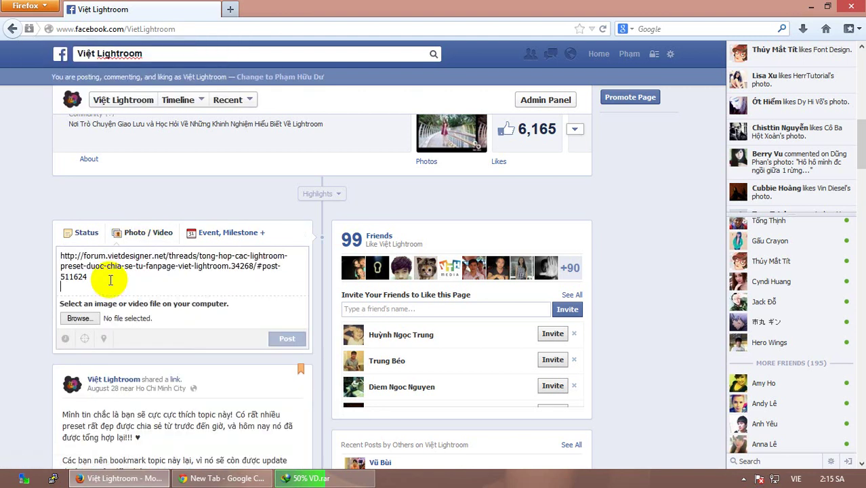
Attach text1.jpg from the Desktop to the draft post.
left_click(82, 318)
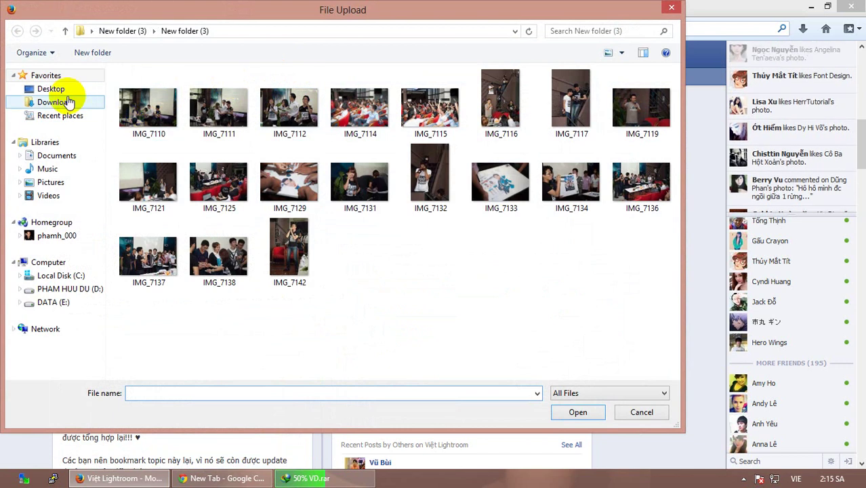
left_click(52, 89)
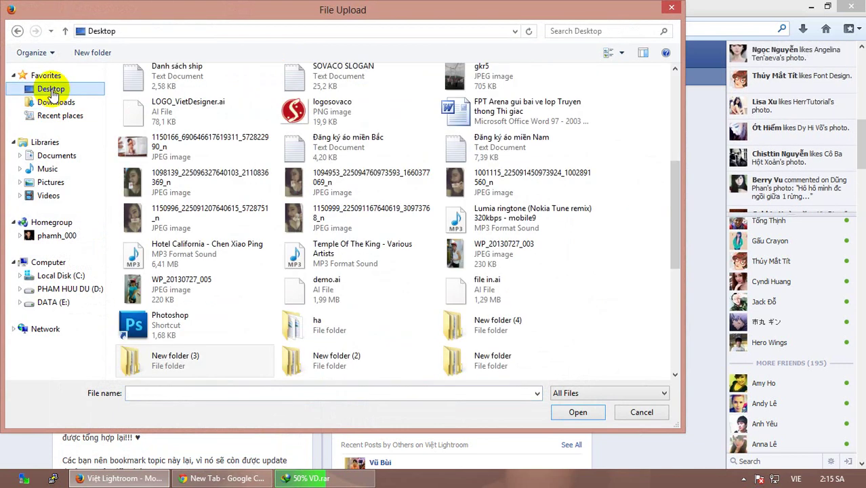
left_click_drag(675, 203, 678, 118)
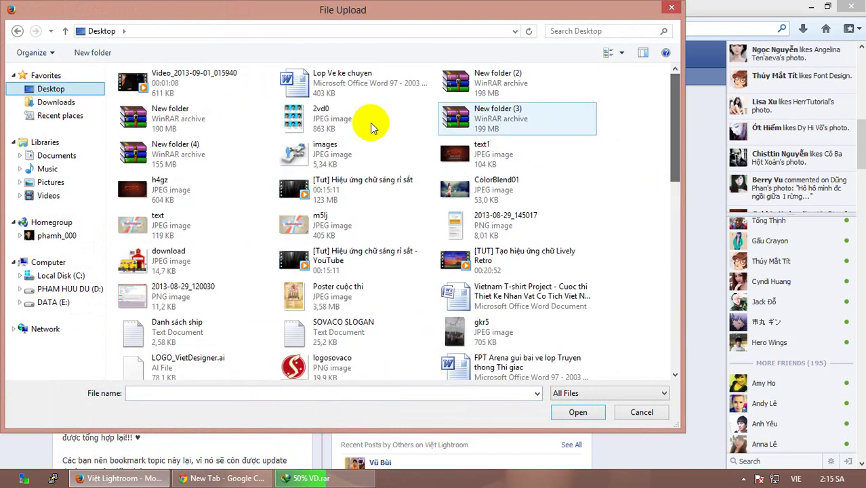
double_click(484, 151)
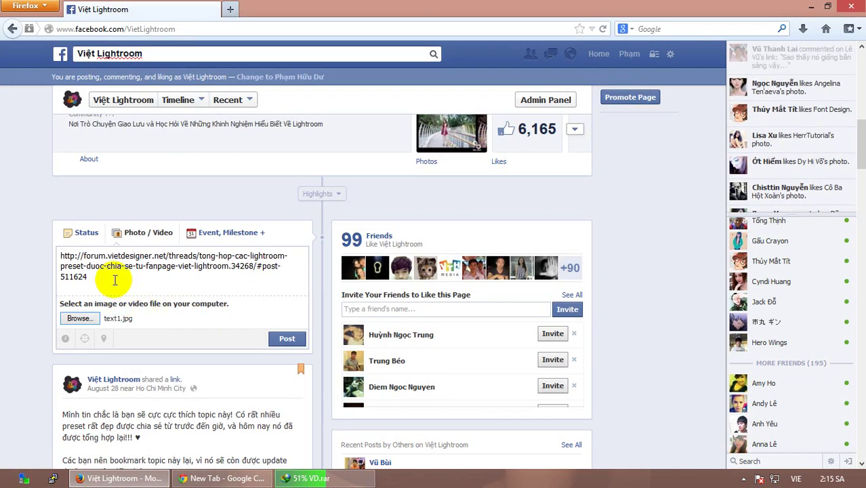
Add 'Link download Preset:' before the URL, then return to the forum thread in Chrome.
left_click_drag(109, 278, 59, 255)
key("ctrl+c")
left_click(61, 255)
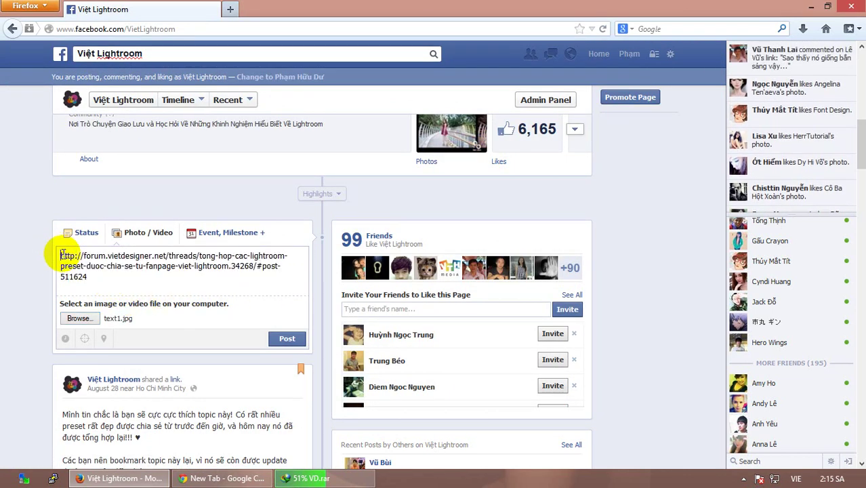
type("Link downlao ")
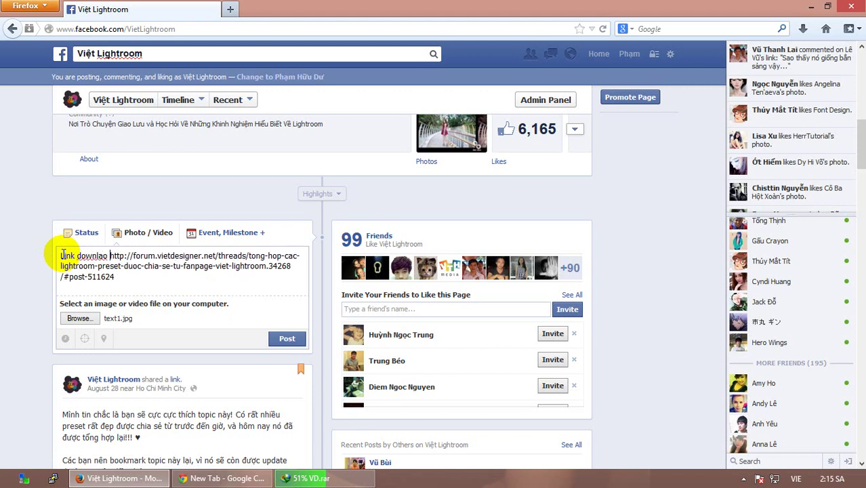
type("d ")
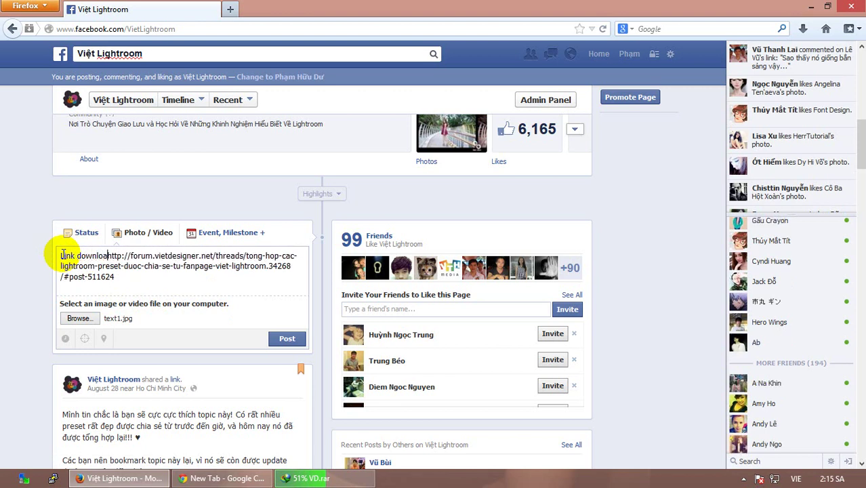
type("d Preset:")
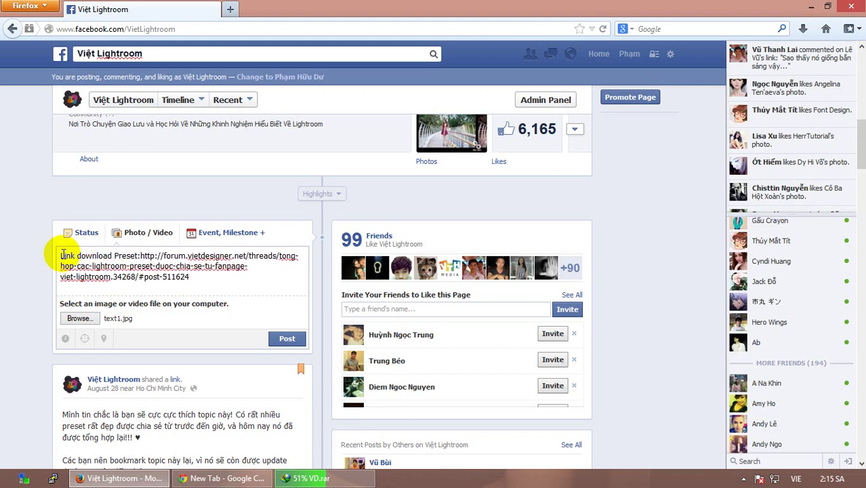
key("Return")
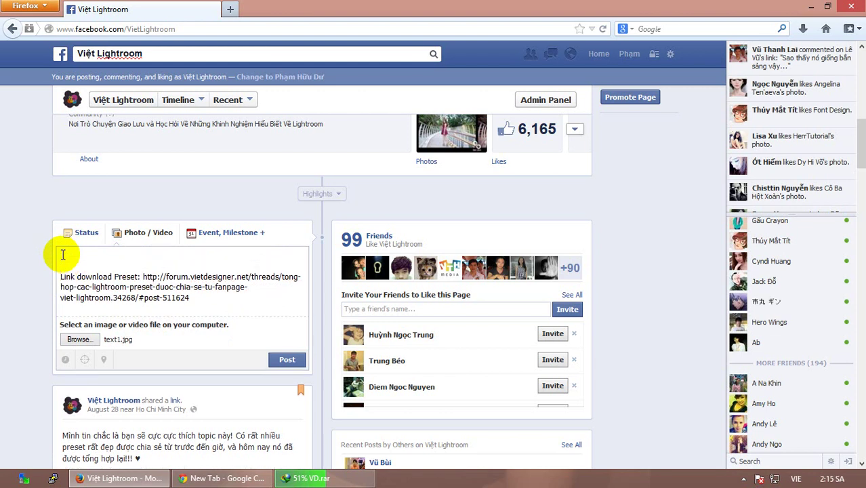
left_click(207, 481)
left_click(39, 6)
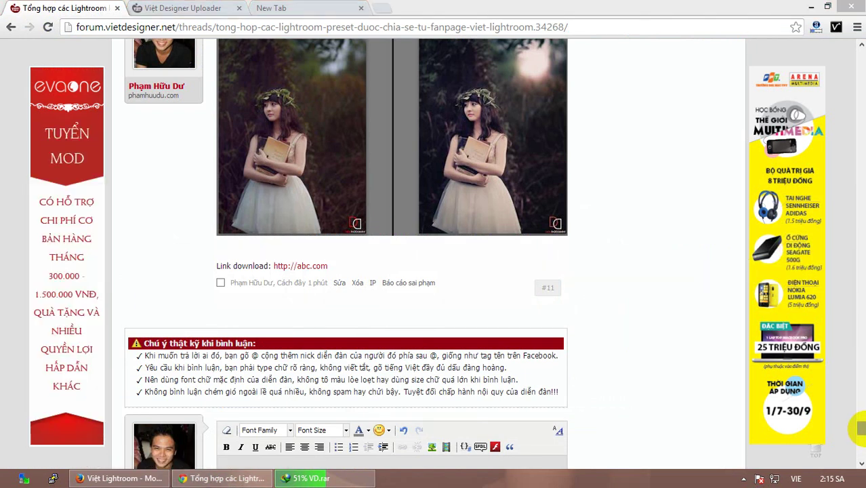
Load the copied #post-511624 address in the third tab, landing on reply #11.
left_click_drag(859, 427, 856, 318)
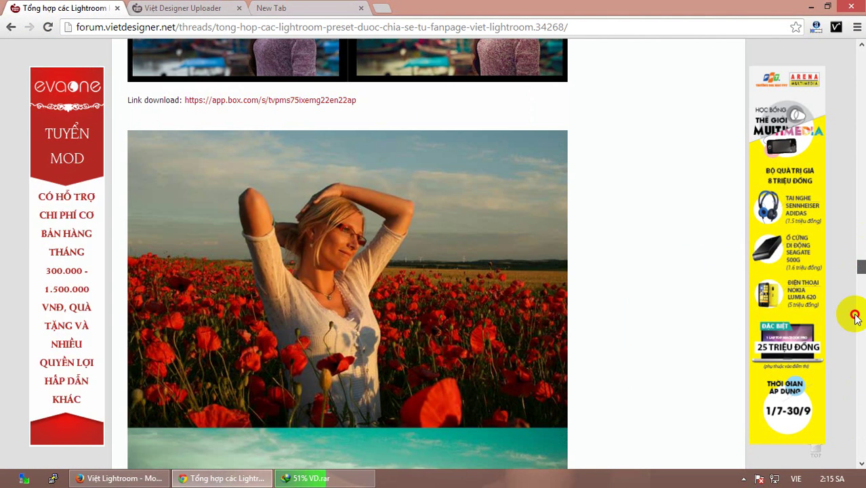
scroll(844, 364, "down", 5)
scroll(845, 393, "down", 5)
scroll(845, 393, "down", 5)
scroll(392, 373, "down", 5)
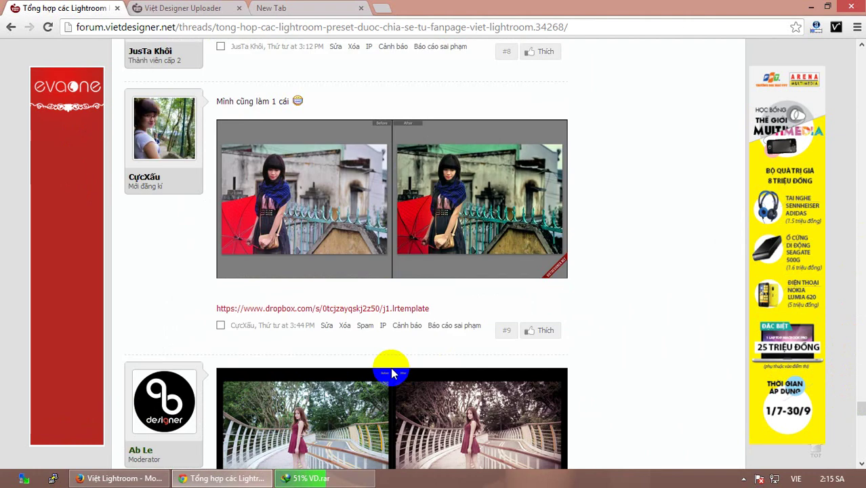
scroll(392, 373, "down", 5)
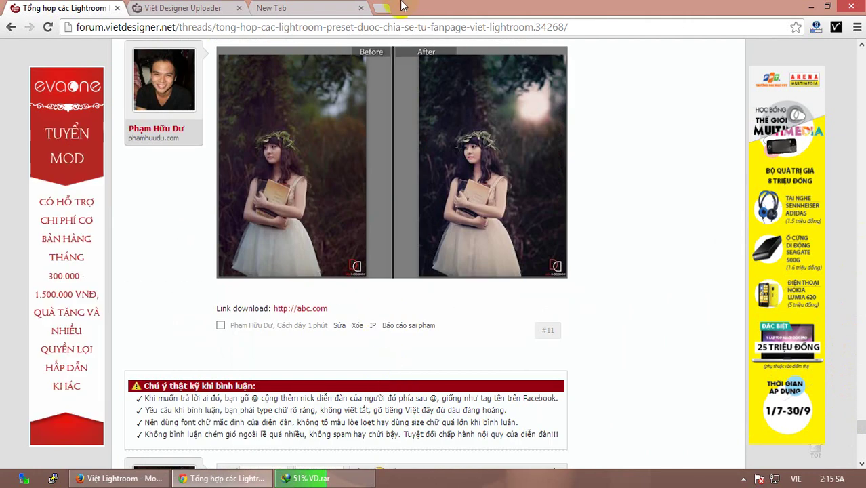
left_click(313, 6)
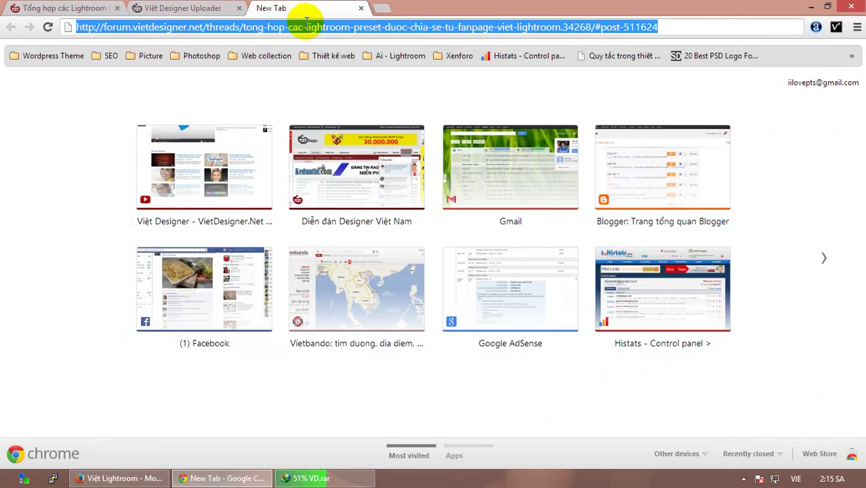
key("ctrl+v")
key("Return")
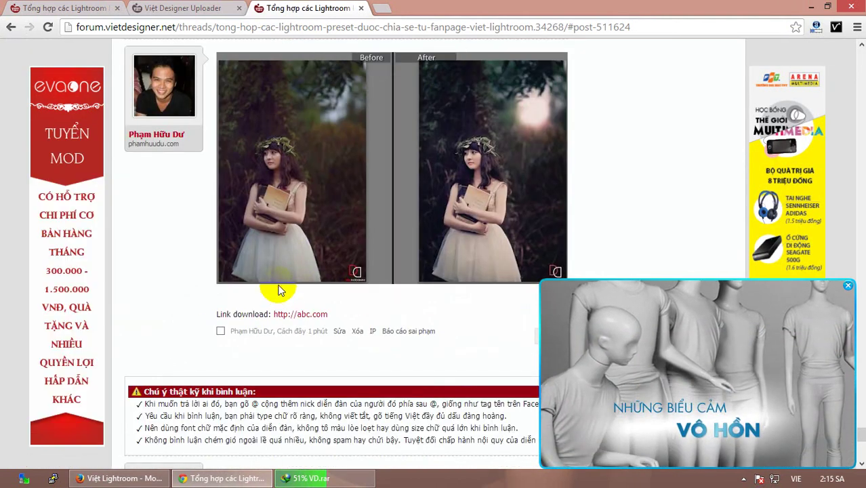
scroll(345, 251, "down", 5)
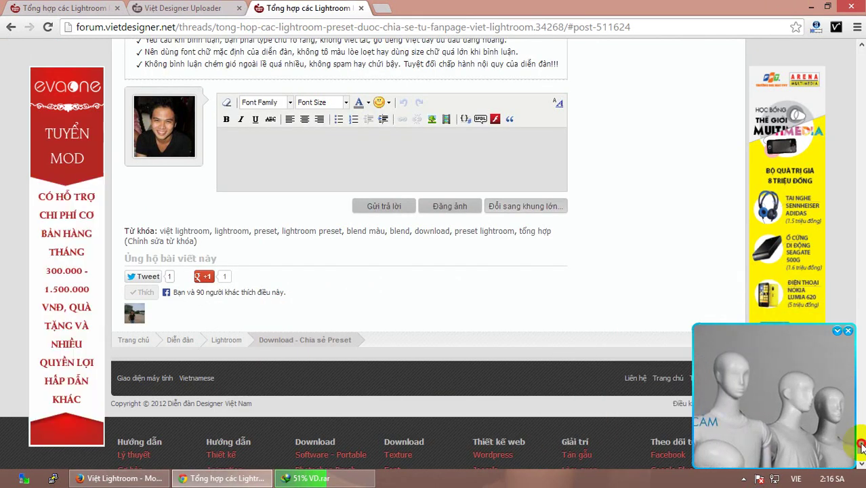
mouse_move(862, 446)
left_mouse_down()
mouse_move(819, 235)
mouse_move(806, 357)
left_mouse_up()
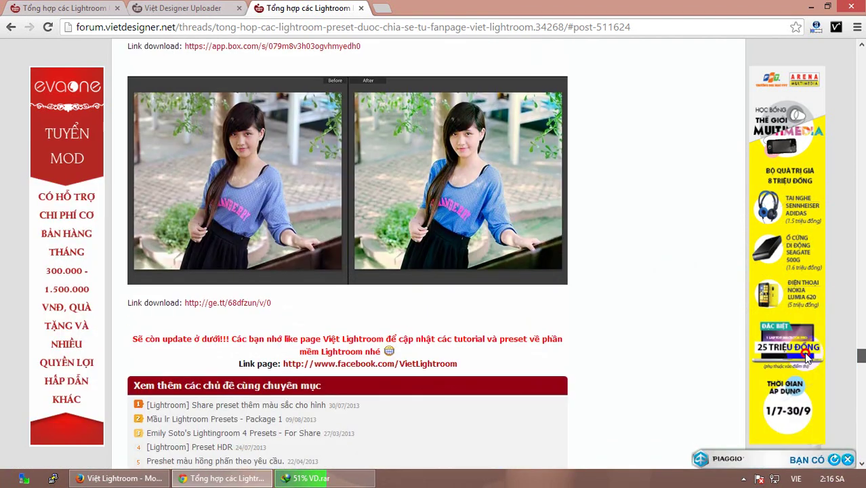
mouse_move(806, 357)
left_mouse_down()
mouse_move(806, 157)
mouse_move(807, 178)
mouse_move(818, 54)
left_mouse_up()
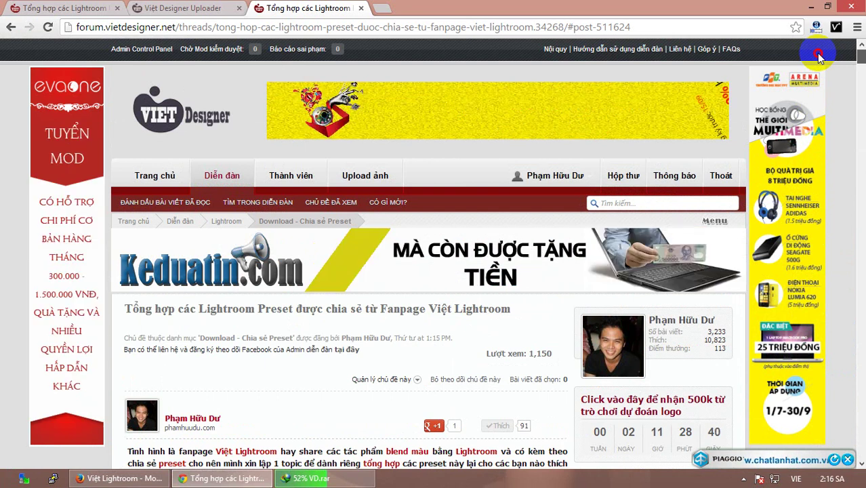
left_click_drag(860, 58, 861, 313)
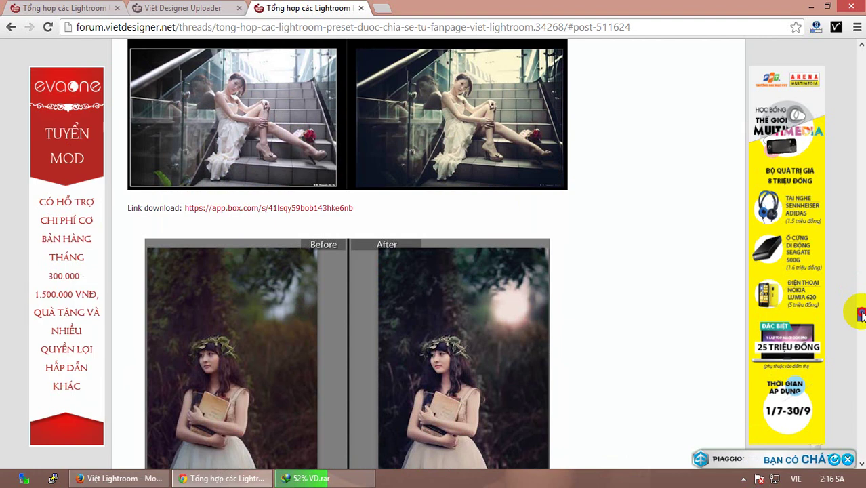
mouse_move(861, 313)
left_mouse_down()
mouse_move(855, 64)
mouse_move(860, 271)
mouse_move(751, 404)
left_mouse_up()
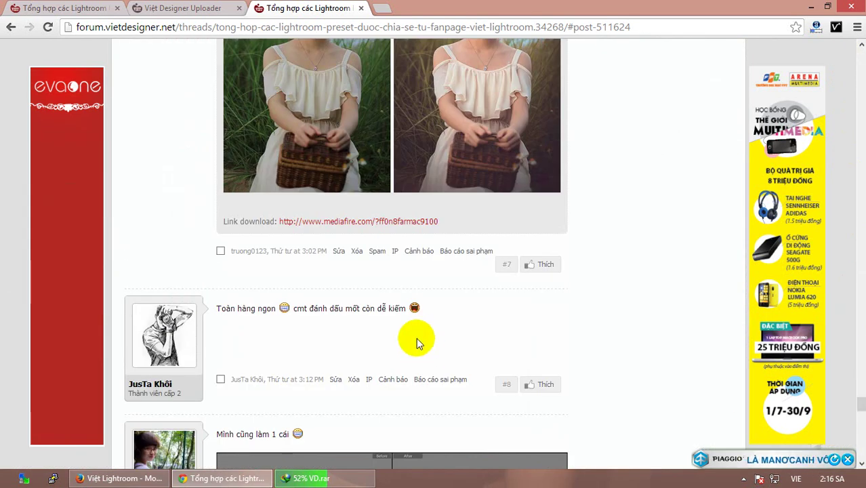
scroll(399, 345, "down", 5)
scroll(385, 352, "down", 5)
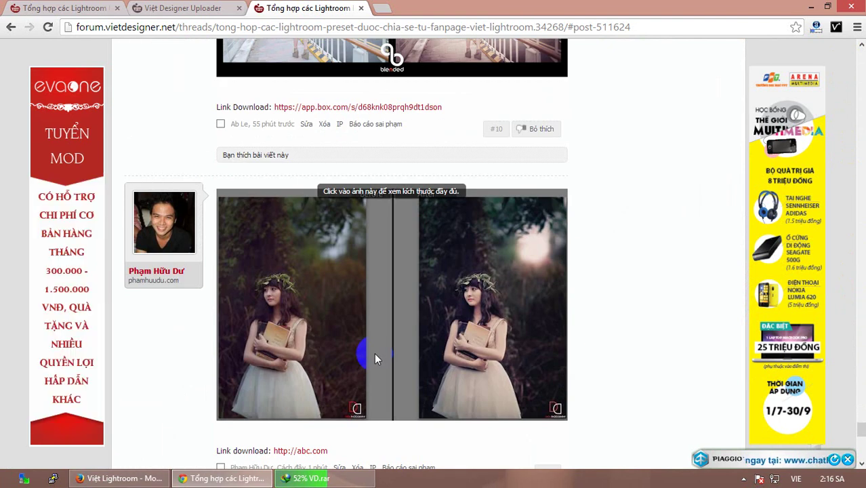
left_click_drag(858, 406, 837, 255)
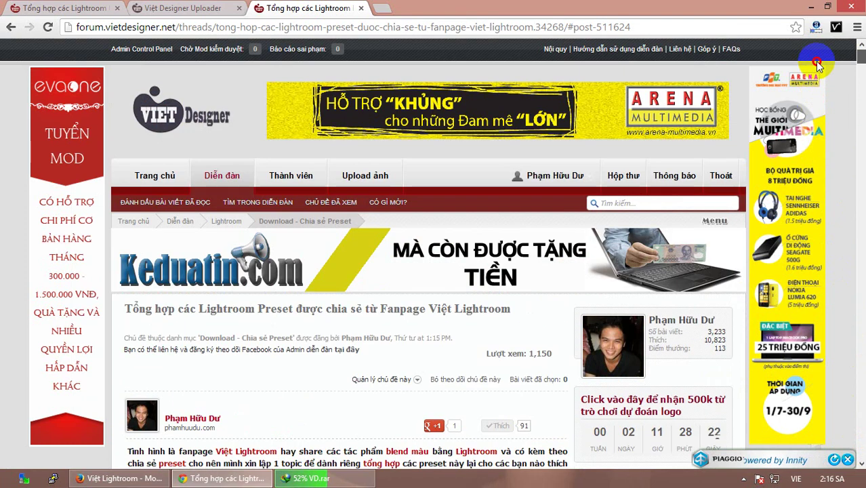
left_click_drag(837, 254, 818, 64)
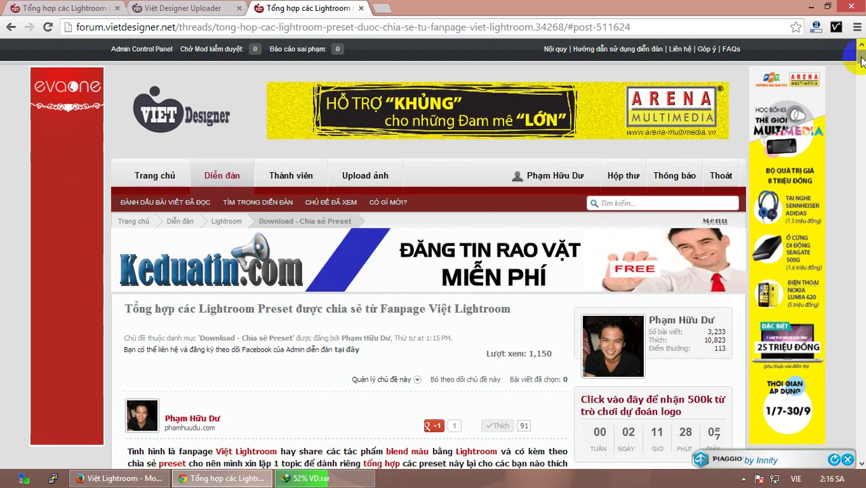
left_click_drag(862, 61, 854, 361)
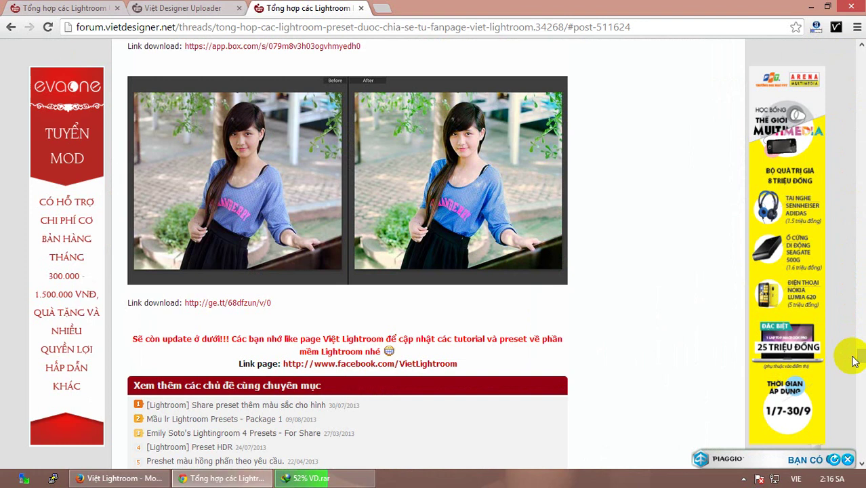
scroll(271, 441, "down", 4)
left_click(126, 479)
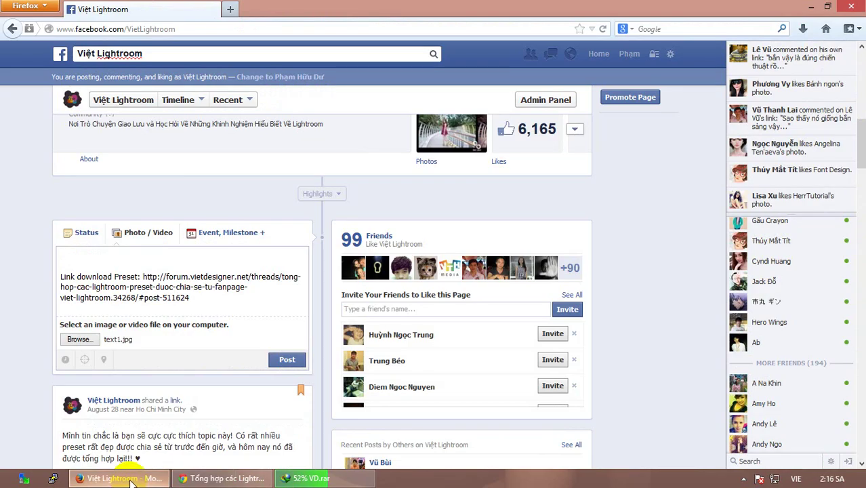
scroll(217, 361, "down", 5)
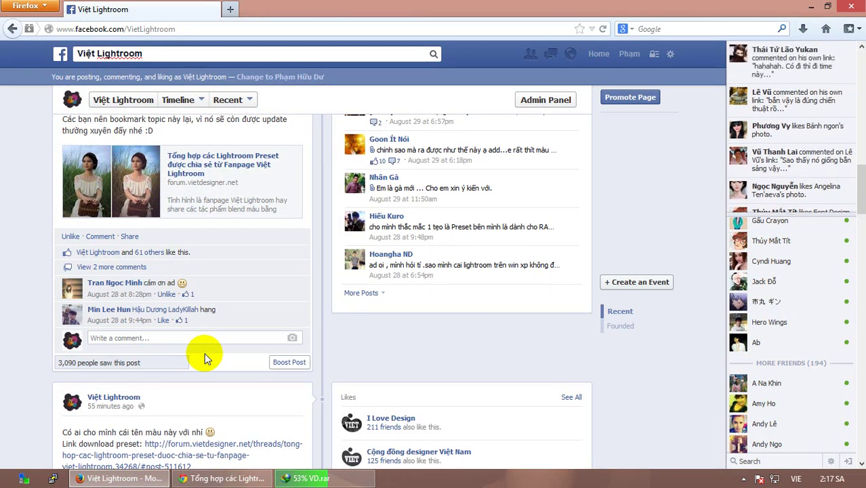
scroll(209, 353, "up", 4)
scroll(209, 352, "down", 1)
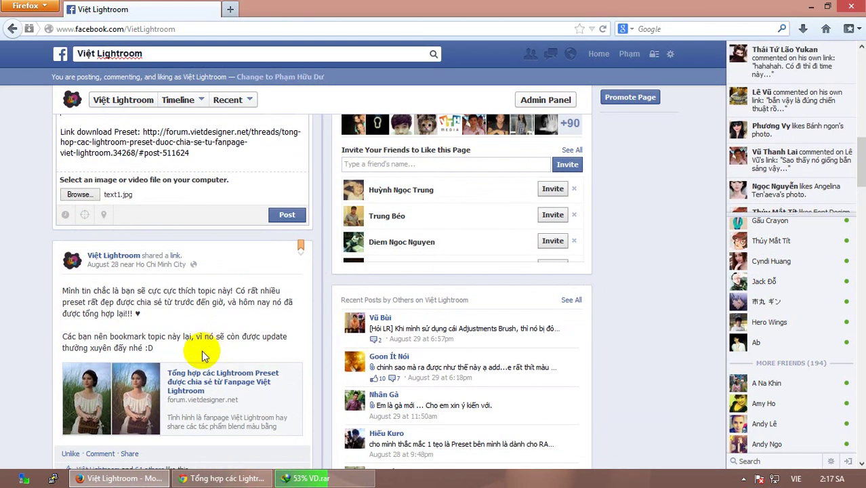
scroll(204, 356, "up", 2)
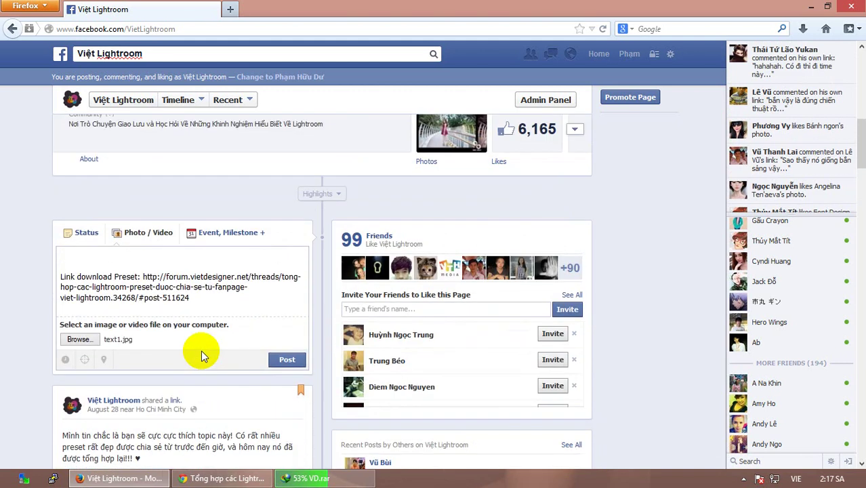
Go back from the thread to the forum home and open the Các bài hướng dẫn Lightroom section.
left_click(224, 479)
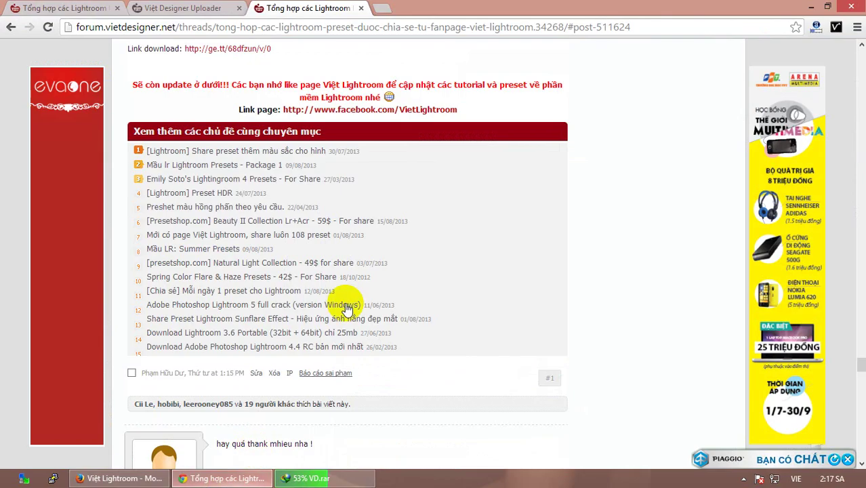
left_click(29, 7)
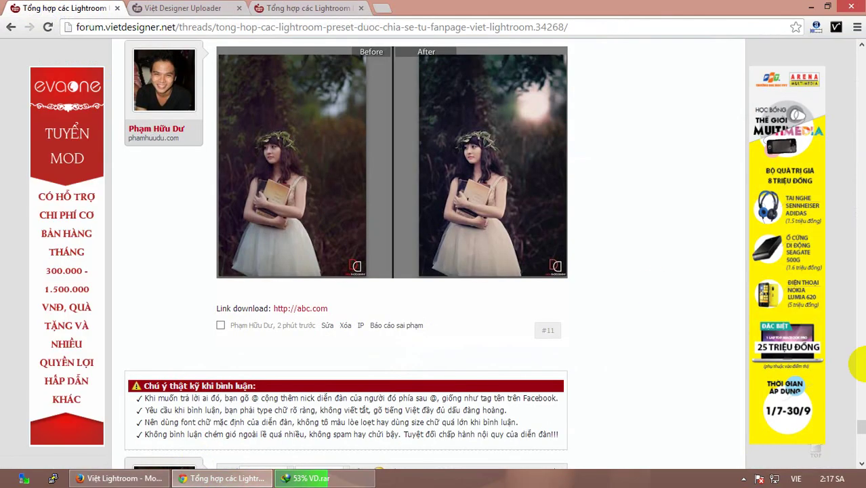
left_click(11, 27)
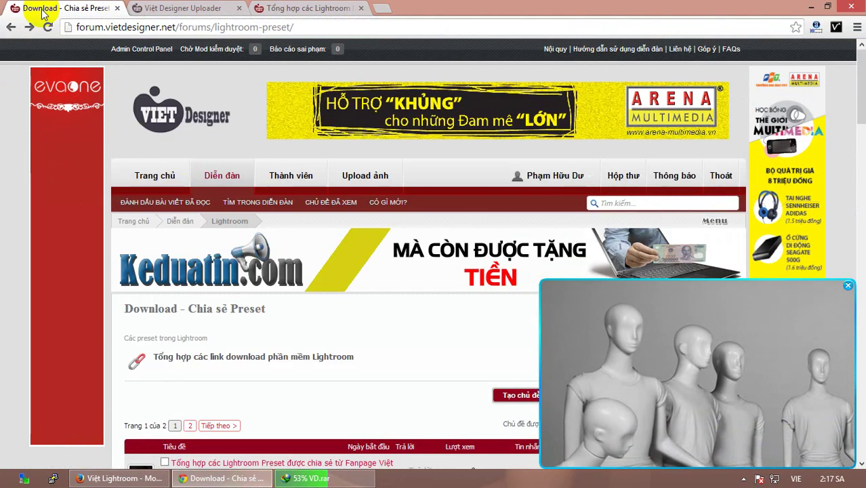
left_click(11, 26)
scroll(217, 305, "down", 1)
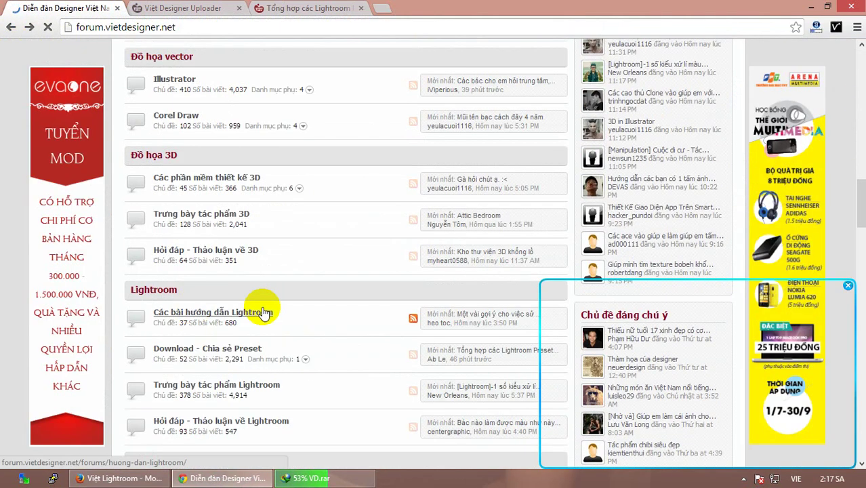
left_click(217, 317)
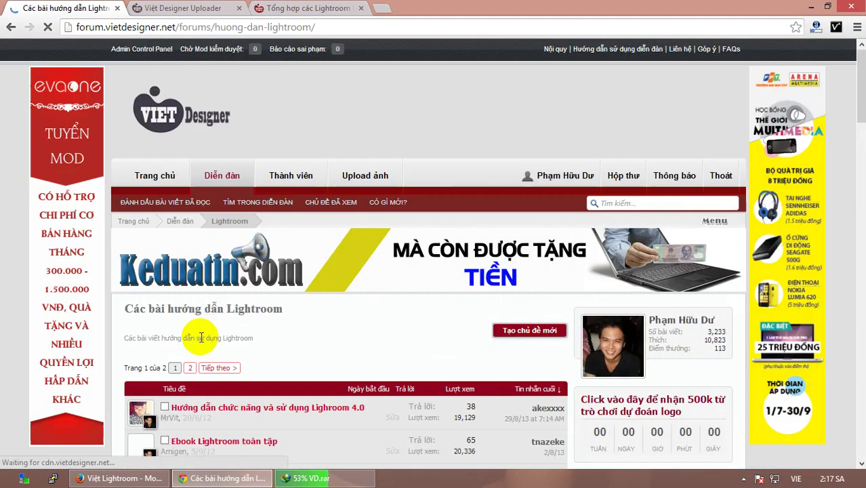
Browse the Lightroom tutorials list, then return to the preset thread in the third tab.
scroll(224, 337, "down", 3)
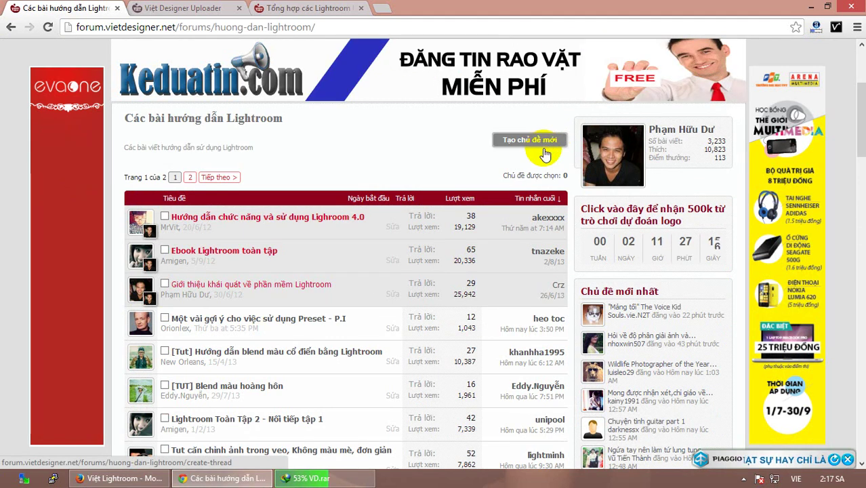
left_click_drag(863, 157, 862, 147)
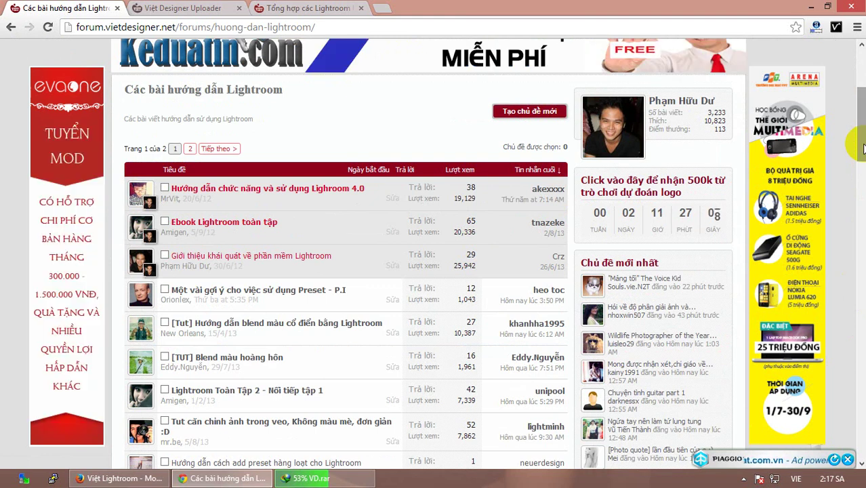
mouse_move(863, 148)
left_mouse_down()
mouse_move(854, 226)
mouse_move(858, 81)
left_mouse_up()
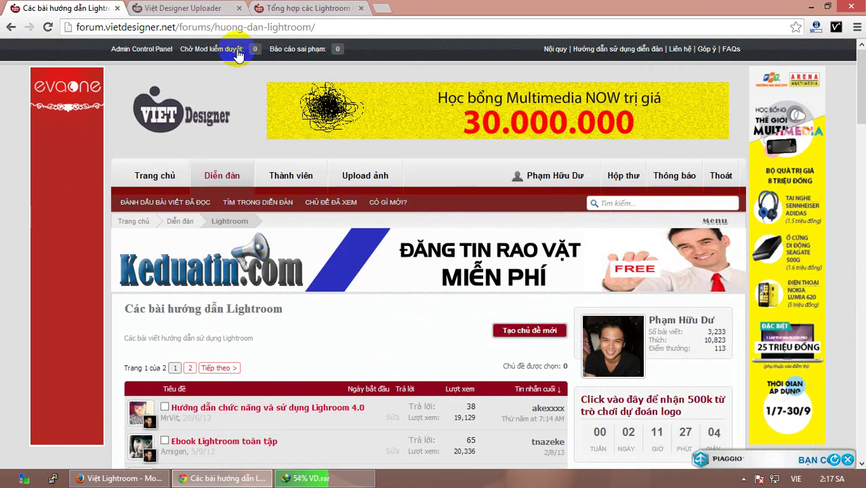
left_click(309, 8)
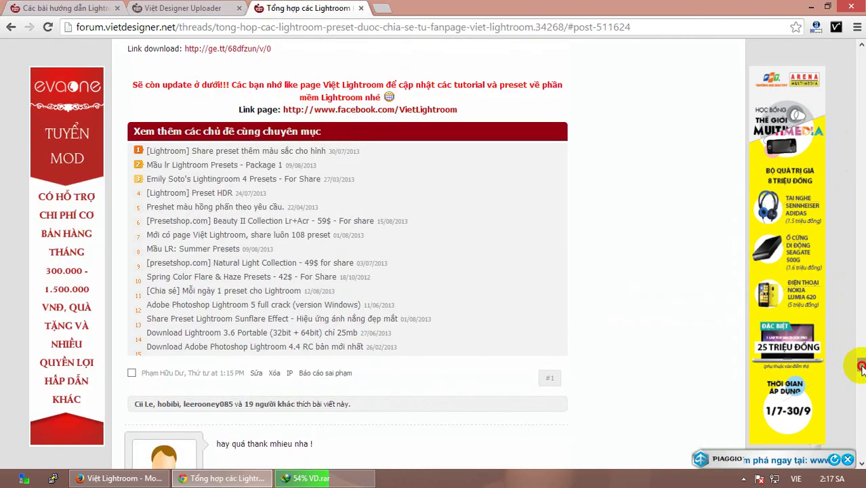
Copy the link address of post #11's '3 phút trước' timestamp.
mouse_move(861, 368)
left_mouse_down()
mouse_move(812, 82)
mouse_move(818, 449)
left_mouse_up()
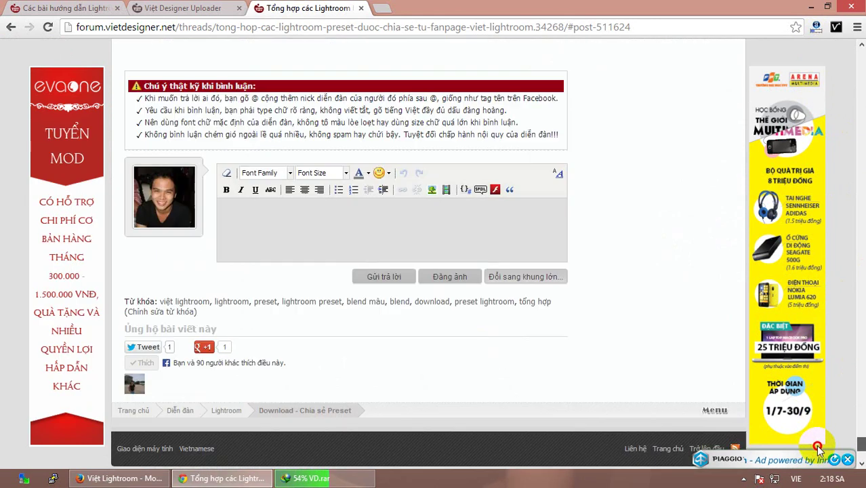
scroll(498, 214, "up", 6)
scroll(495, 210, "down", 3)
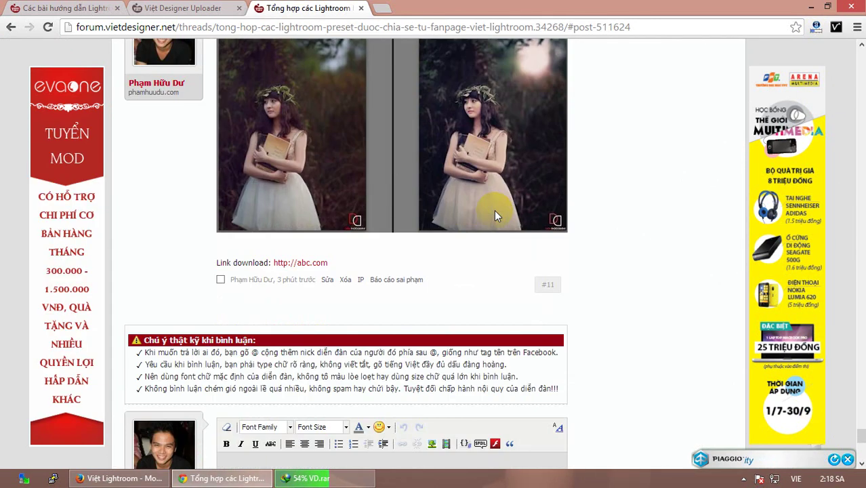
scroll(494, 214, "up", 3)
scroll(497, 216, "down", 3)
scroll(495, 215, "up", 5)
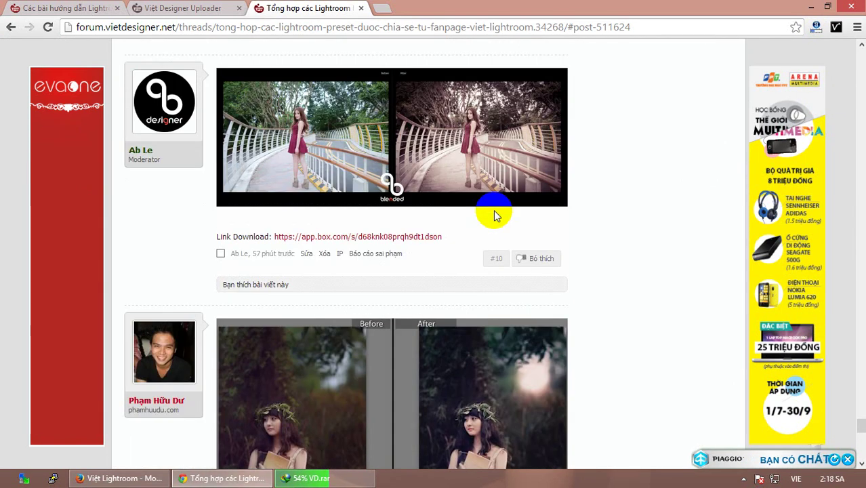
scroll(353, 242, "down", 3)
scroll(352, 244, "down", 3)
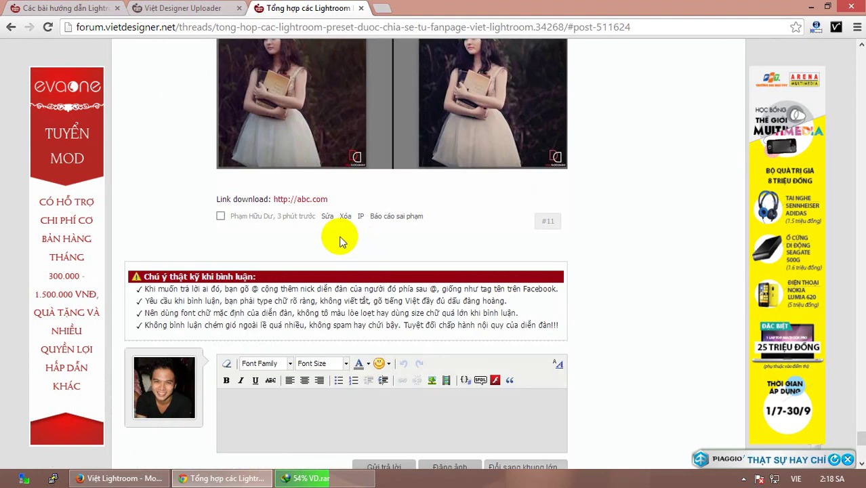
right_click(295, 217)
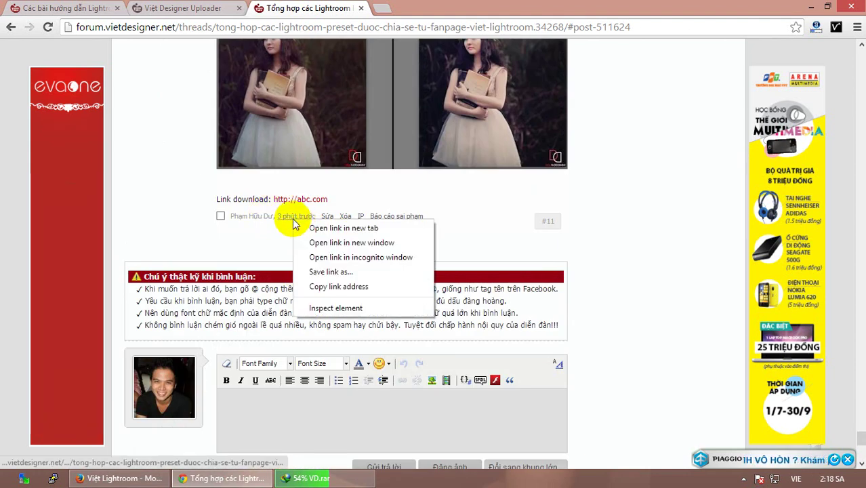
left_click(313, 285)
Paste the copied #post-511624 address into a new tab to verify it, then close that tab.
left_click(377, 9)
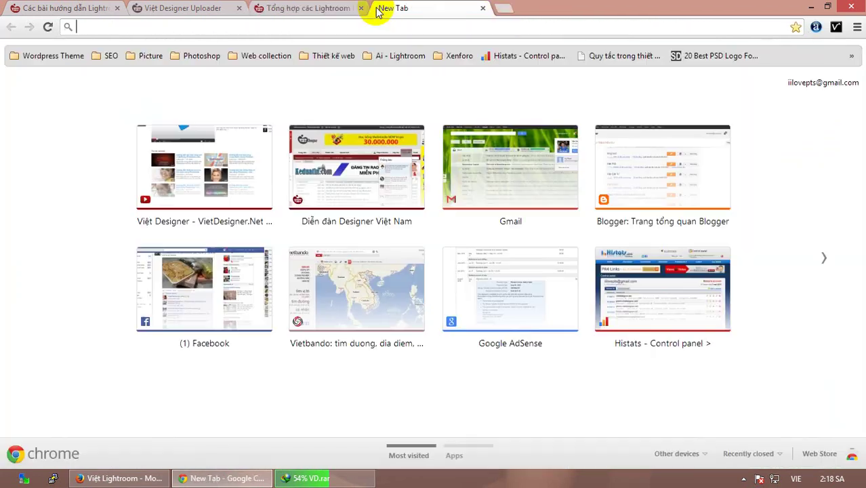
key("ctrl+v")
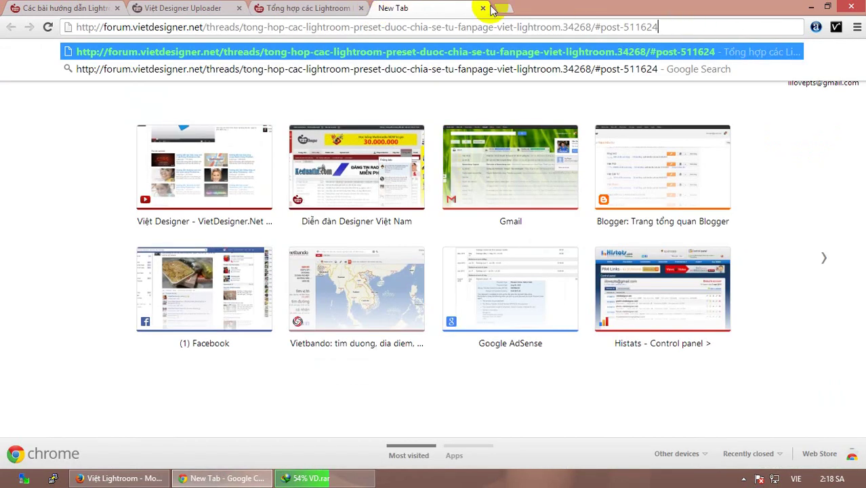
left_click(483, 9)
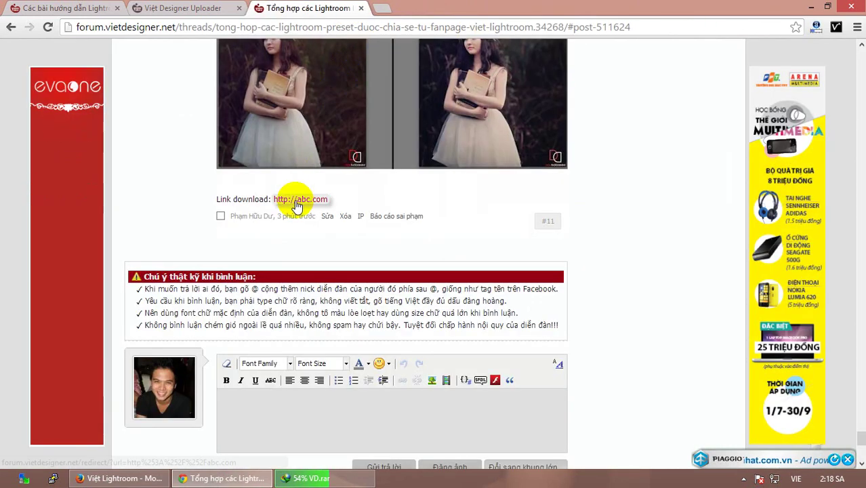
scroll(537, 195, "up", 3)
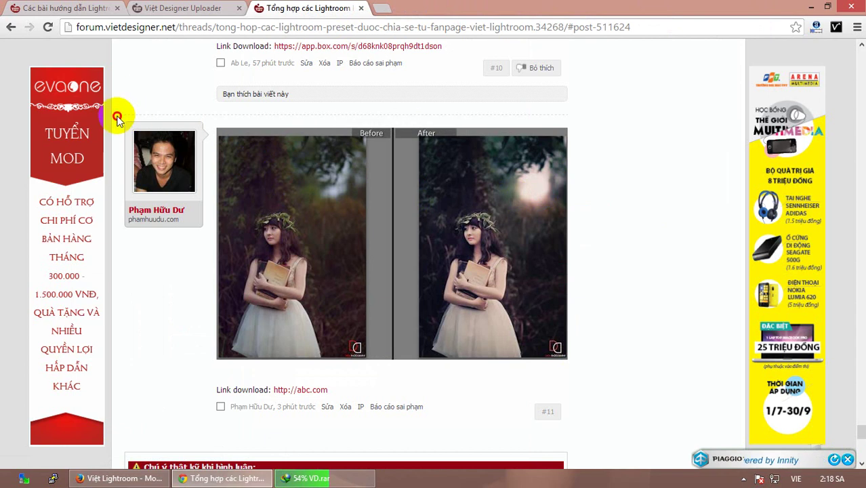
left_click_drag(118, 119, 599, 396)
left_click(597, 400)
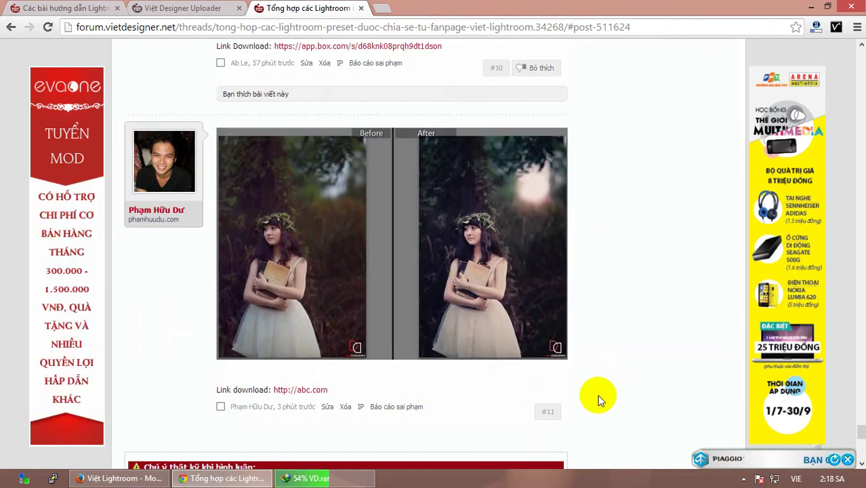
scroll(596, 393, "down", 3)
scroll(557, 351, "up", 4)
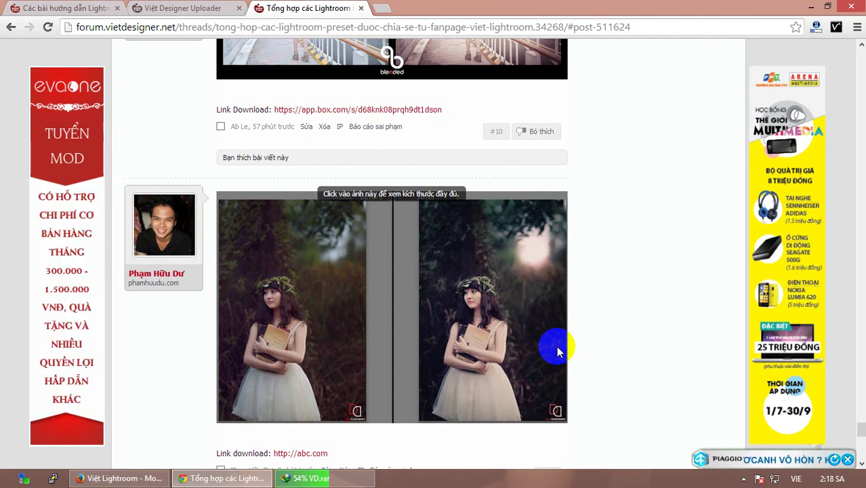
scroll(556, 345, "down", 4)
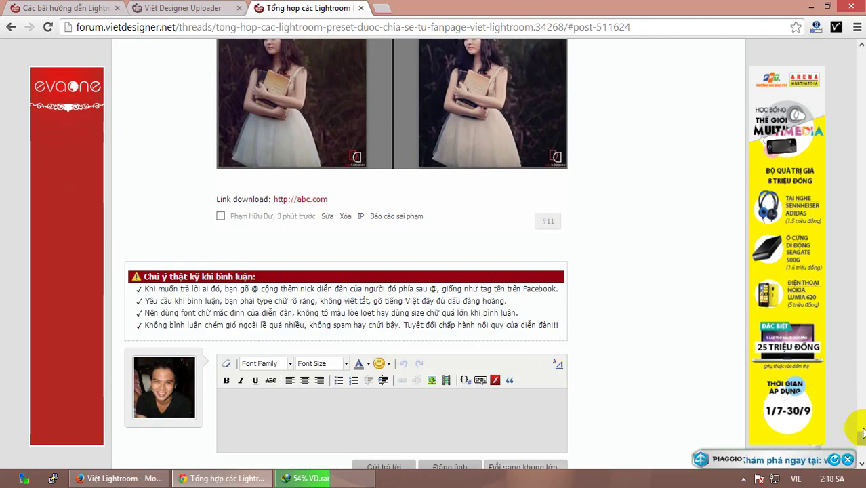
left_click_drag(859, 441, 860, 105)
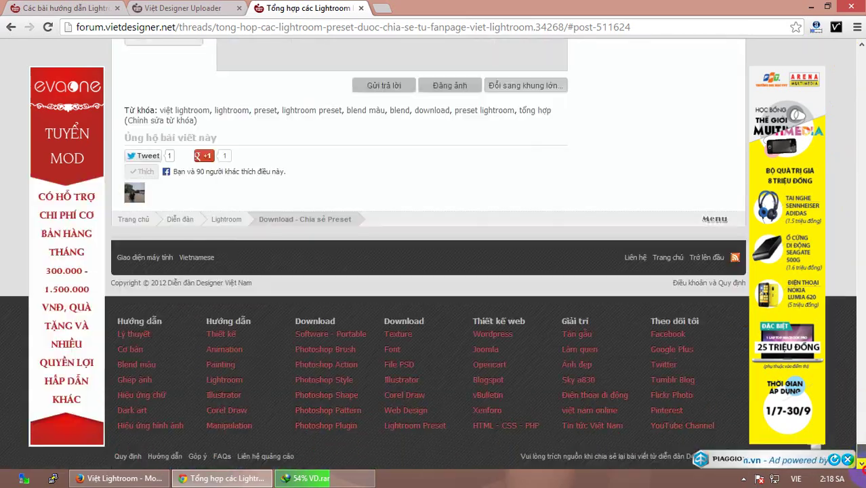
mouse_move(860, 105)
left_mouse_down()
mouse_move(838, 173)
mouse_move(862, 455)
mouse_move(860, 303)
mouse_move(862, 461)
left_mouse_up()
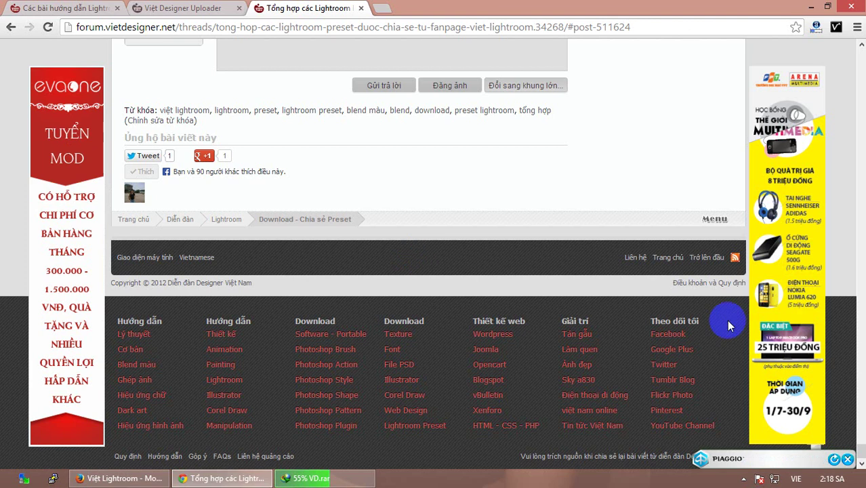
Look over the Lightroom section on the forum home, including Hỏi đáp - Thảo luận về Lightroom.
left_click(78, 9)
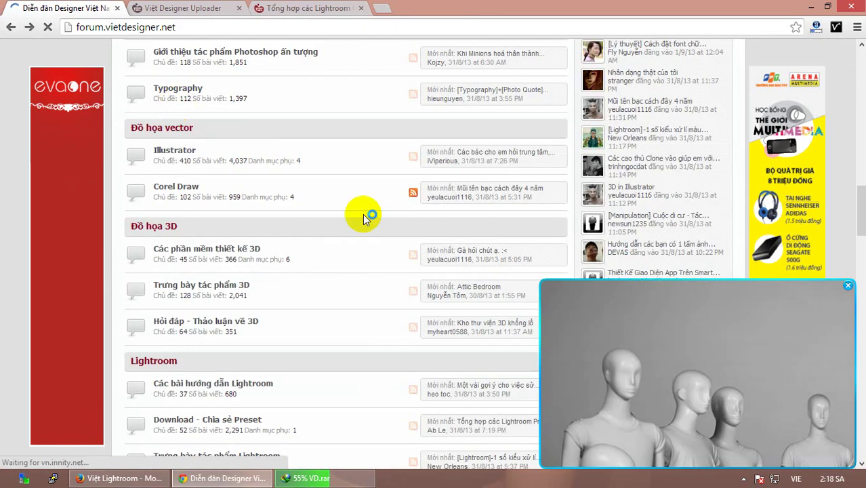
scroll(363, 237, "down", 1)
scroll(360, 234, "down", 2)
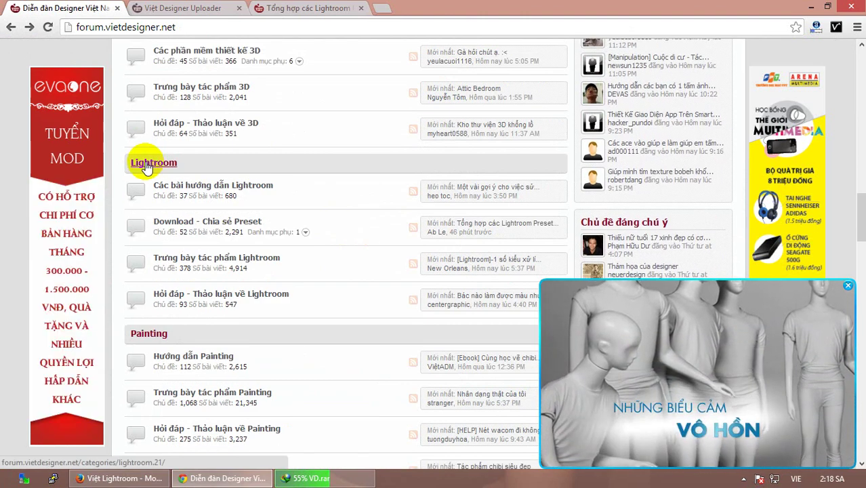
left_click_drag(126, 176, 330, 322)
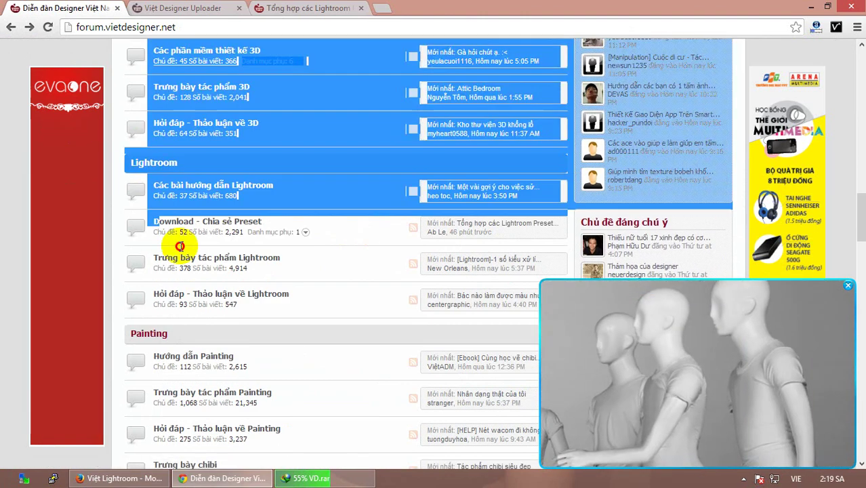
left_click(330, 324)
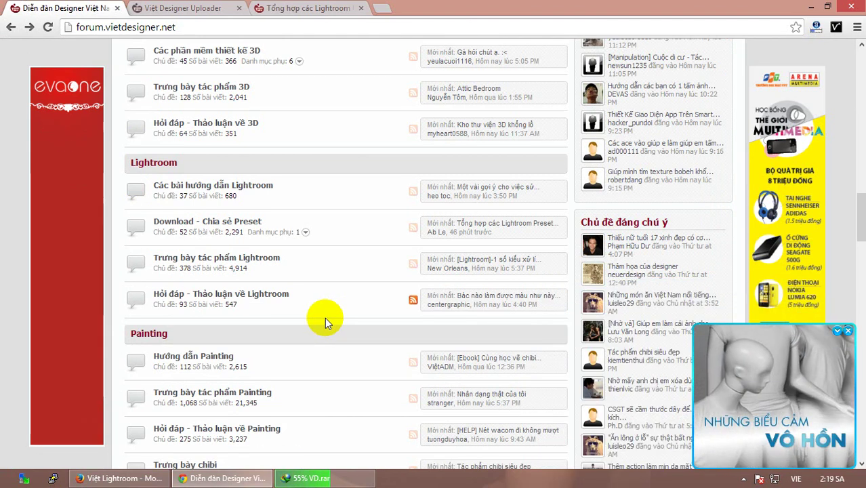
triple_click(238, 290)
left_click_drag(238, 290, 129, 160)
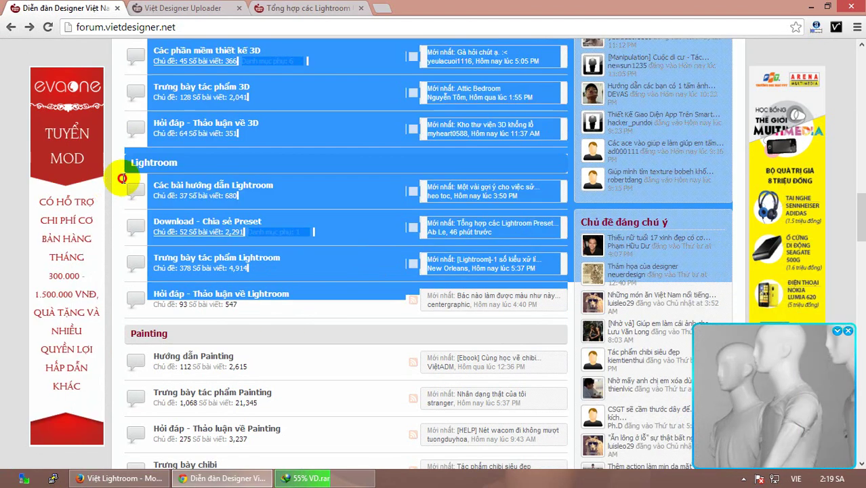
left_click(252, 165)
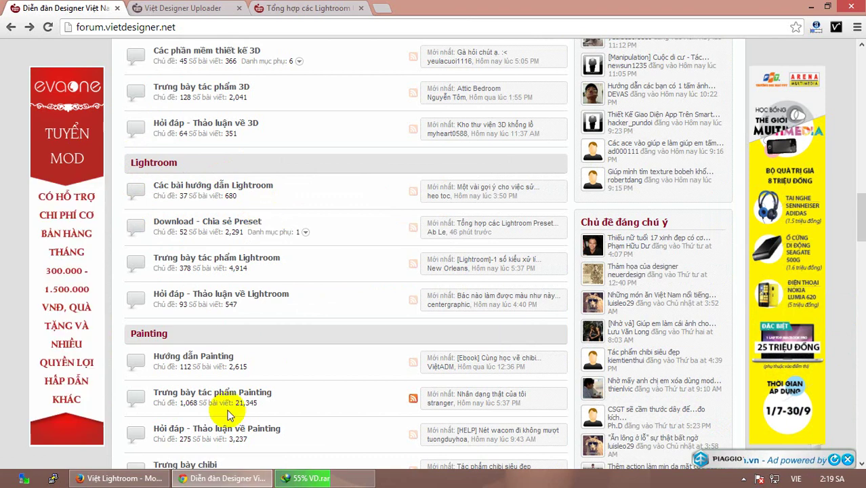
Bring up the Việt Lightroom Facebook page with its drafted #post-511624 link post.
left_click(122, 478)
scroll(267, 338, "down", 3)
scroll(285, 270, "up", 4)
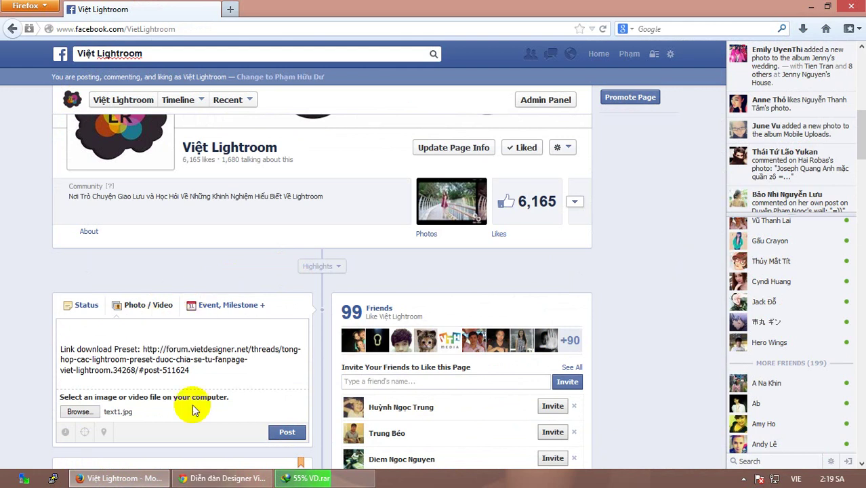
Switch from Firefox to the Chrome window showing the Việt Designer forum board listing.
left_click(223, 479)
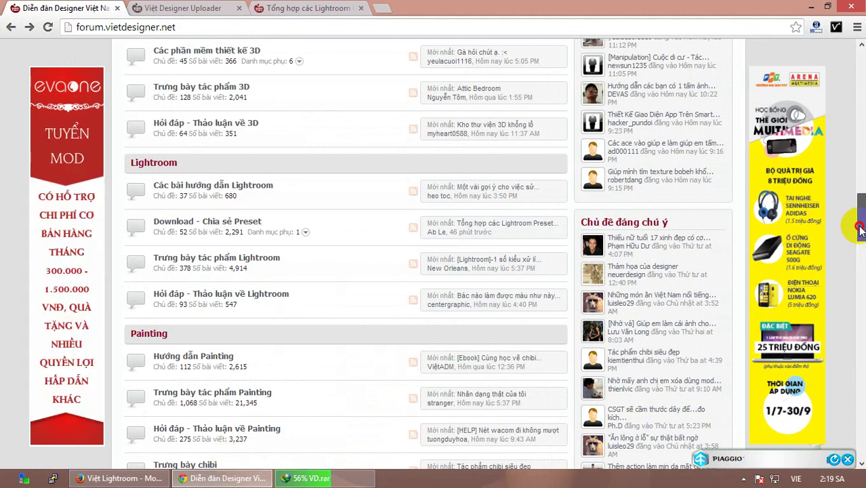
left_click_drag(862, 199, 856, 66)
Minimize the Chrome forum window and then the Firefox Facebook window.
left_click(860, 185)
mouse_move(858, 185)
left_mouse_down()
mouse_move(858, 284)
mouse_move(858, 61)
mouse_move(857, 265)
mouse_move(843, 387)
mouse_move(856, 406)
mouse_move(857, 242)
mouse_move(802, 101)
mouse_move(858, 68)
mouse_move(859, 210)
left_mouse_up()
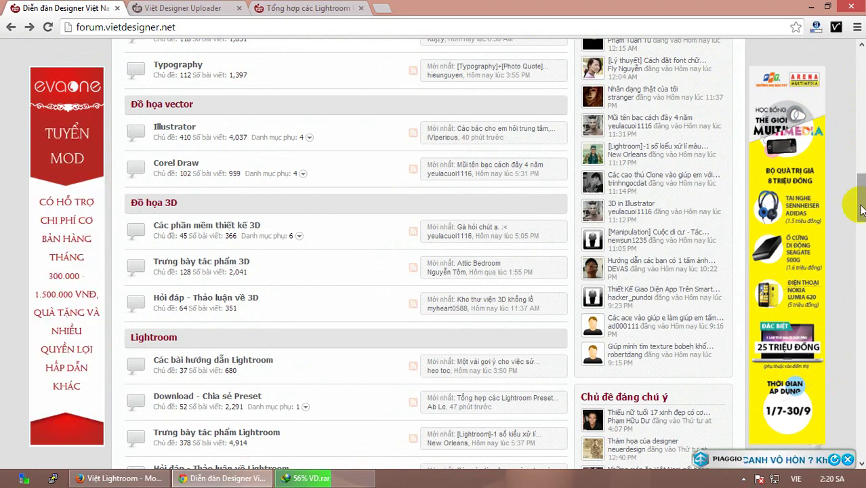
left_click(811, 8)
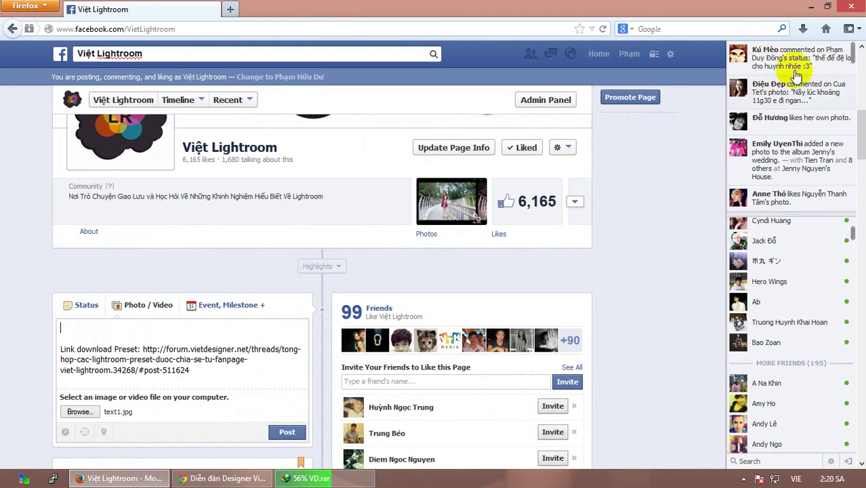
left_click(811, 7)
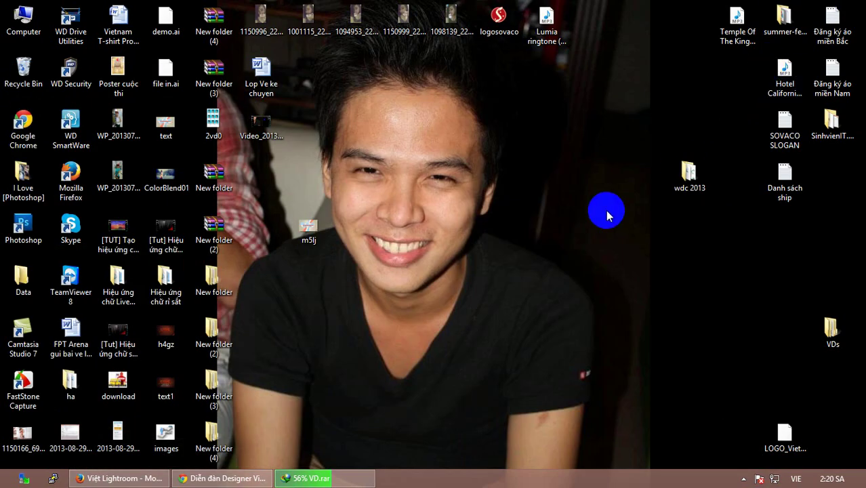